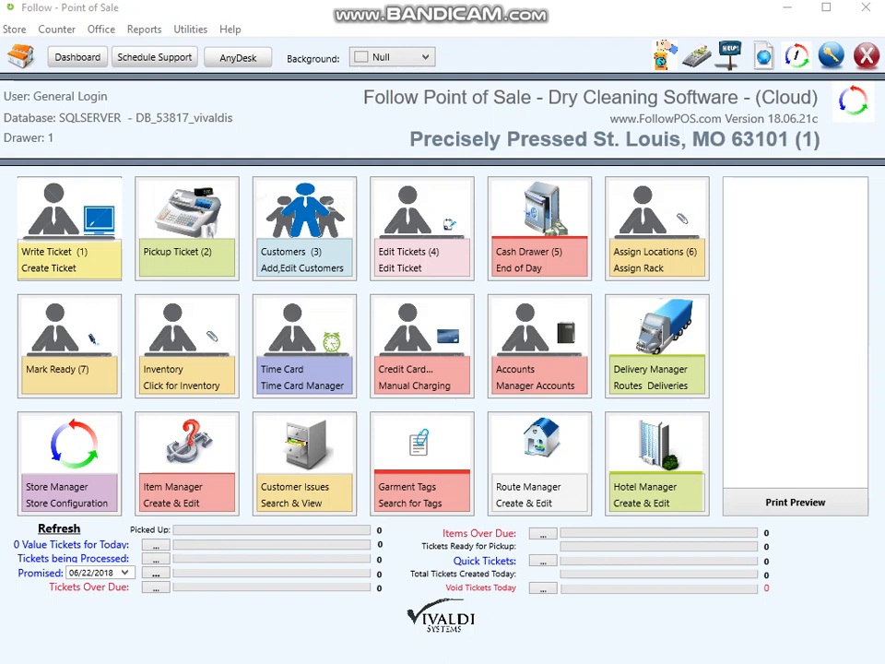
In the Item Manager, open the Dress item of the DRYCLEANING class for editing
click(196, 37)
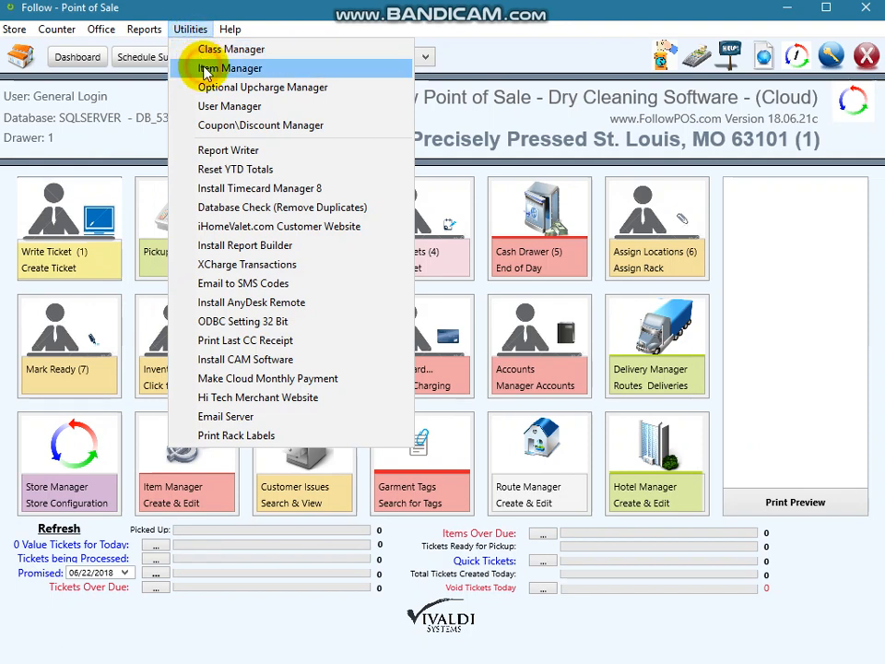
click(207, 71)
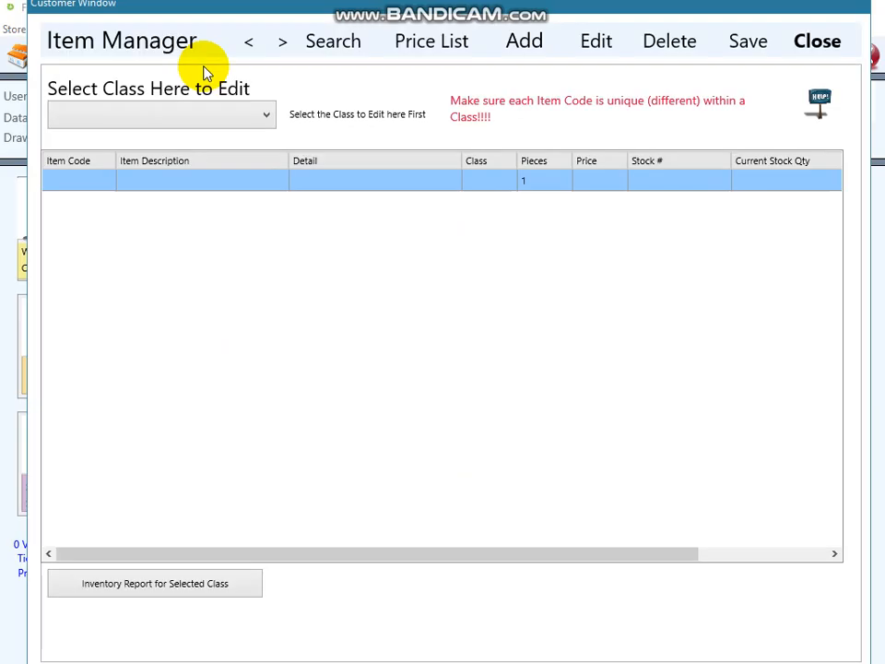
click(266, 115)
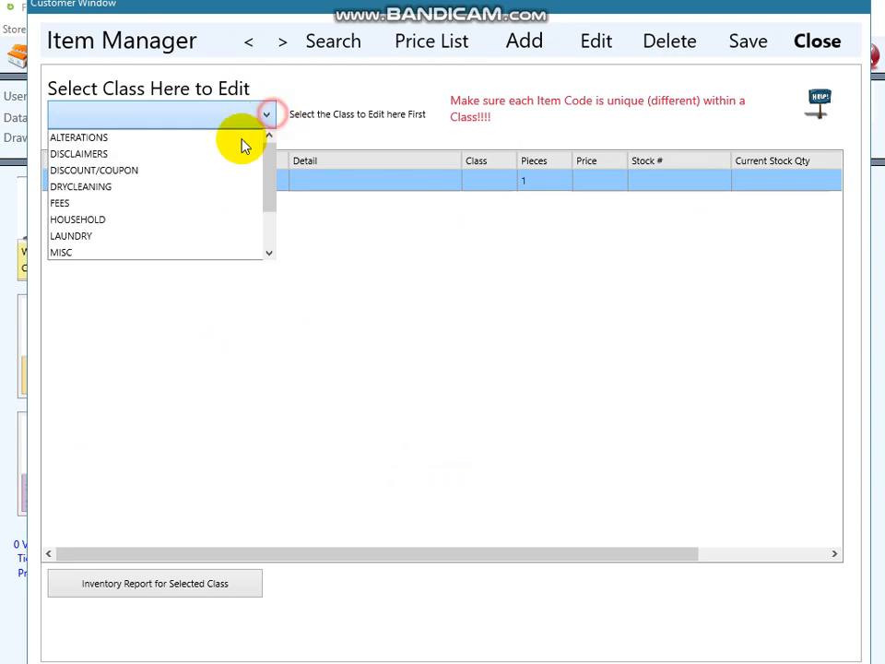
click(174, 187)
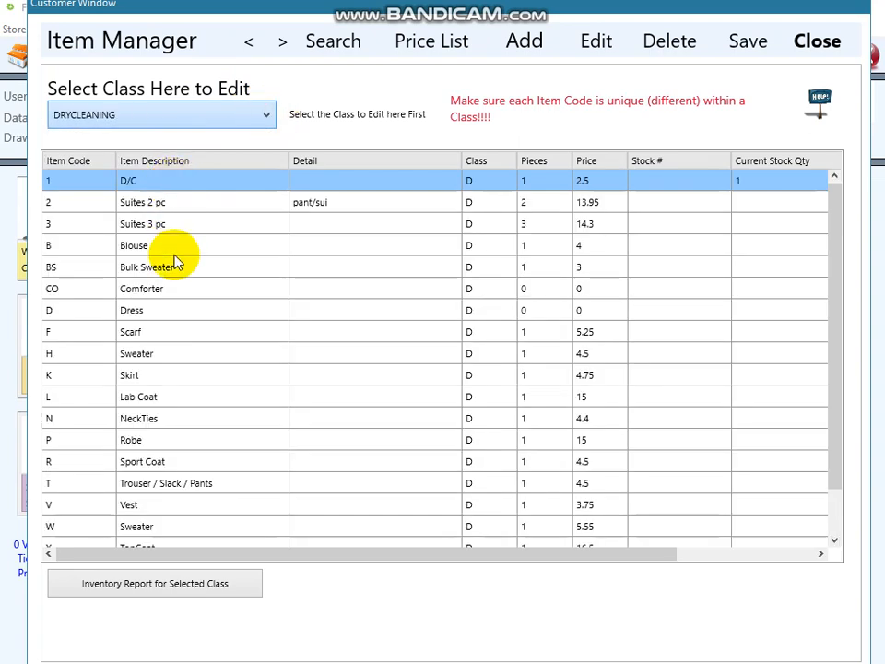
click(177, 317)
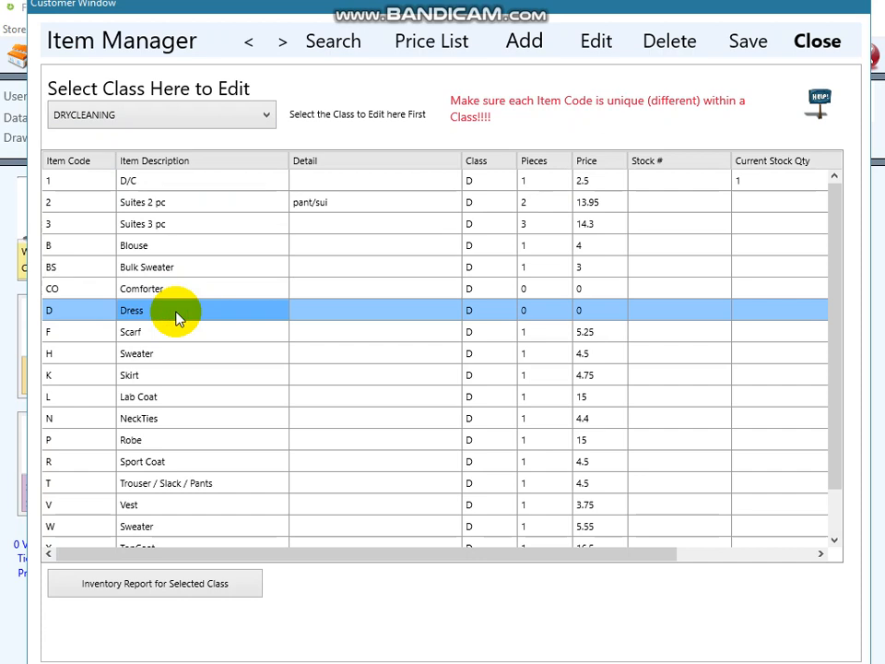
click(596, 41)
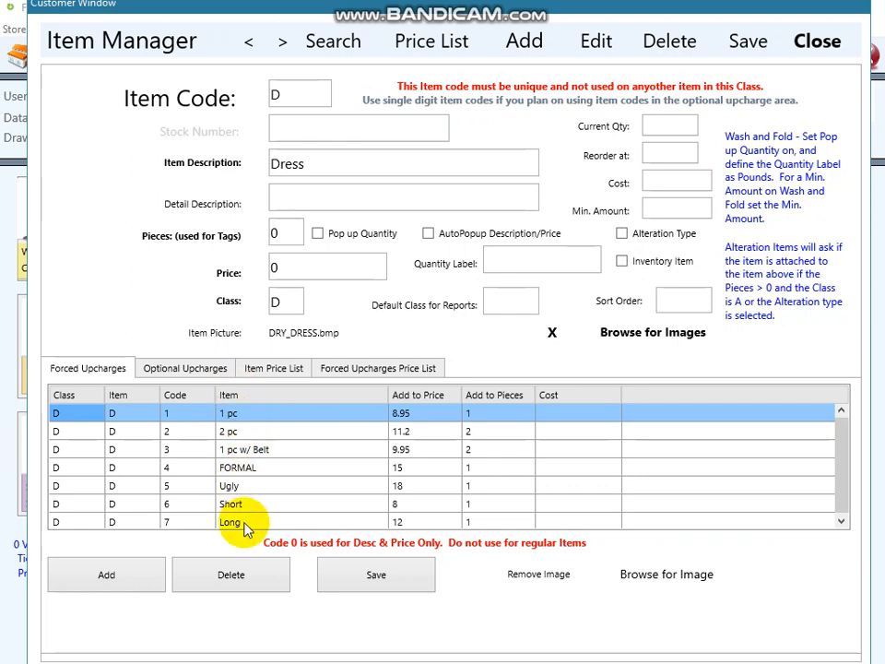
Set the added price of the Dress's 2 pc forced upcharge to 12 and save the forced upcharges
click(415, 431)
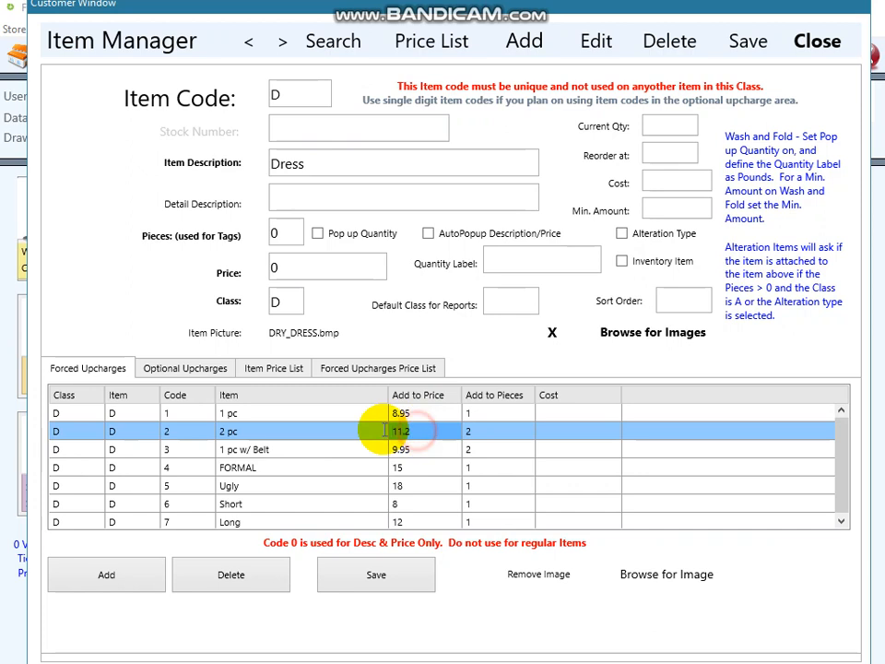
drag(361, 429, 450, 434)
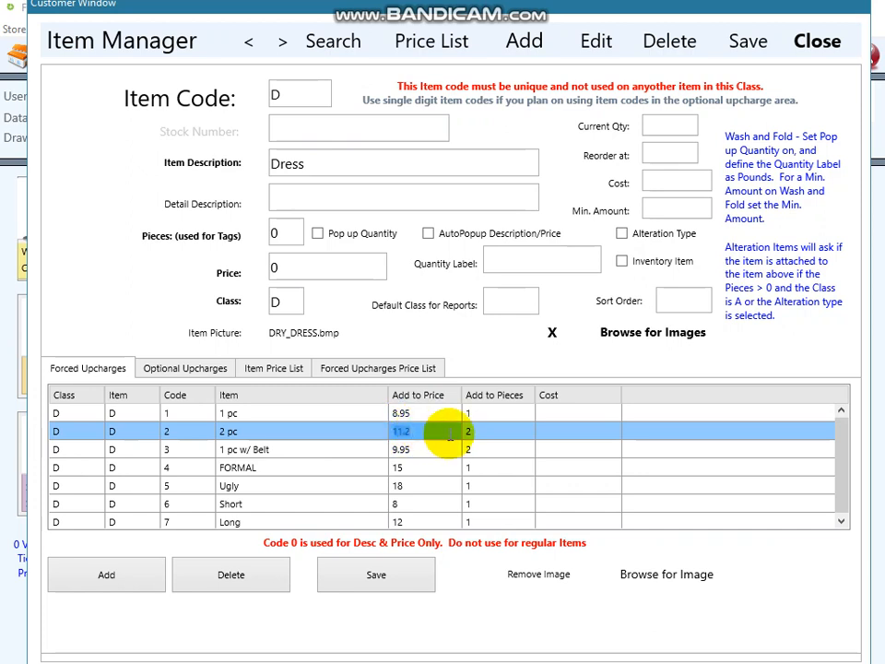
text(11.212)
key(BackSpace)
key(BackSpace)
key(BackSpace)
key(BackSpace)
key(BackSpace)
key(BackSpace)
text(12)
click(390, 572)
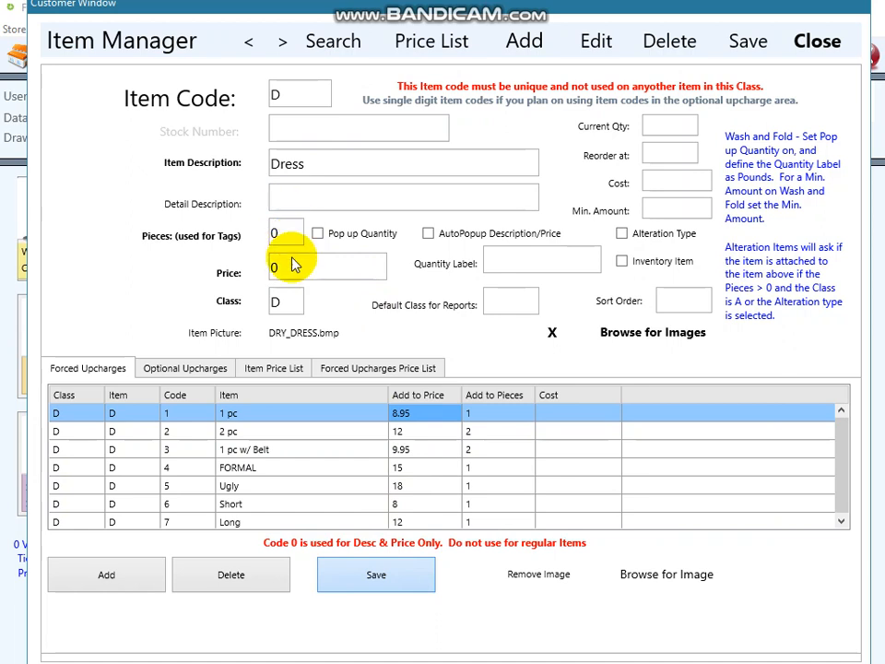
Compare the Dress's base price and pieces with the price and pieces added by the 1 pc forced upcharge
drag(296, 275, 247, 273)
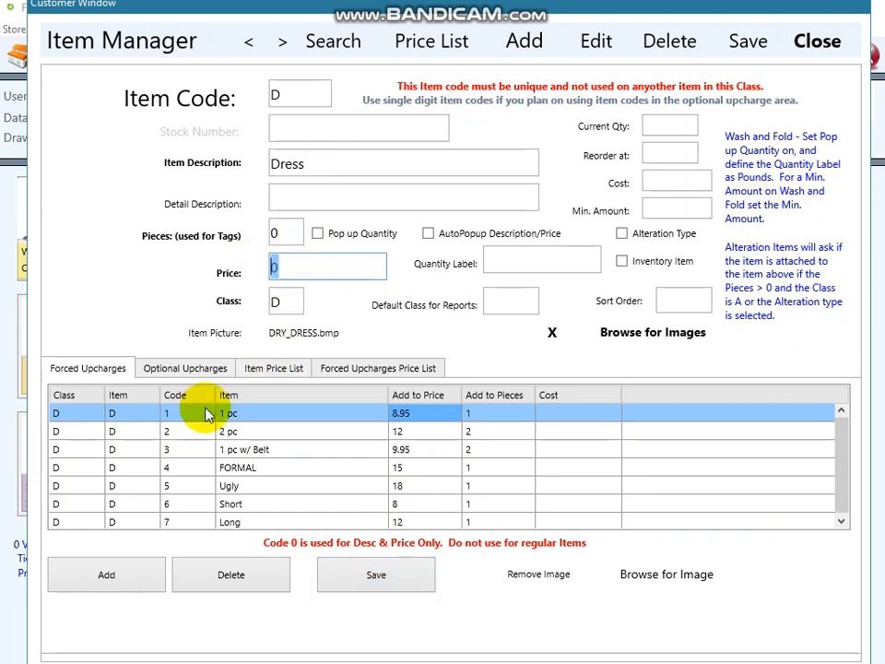
click(289, 233)
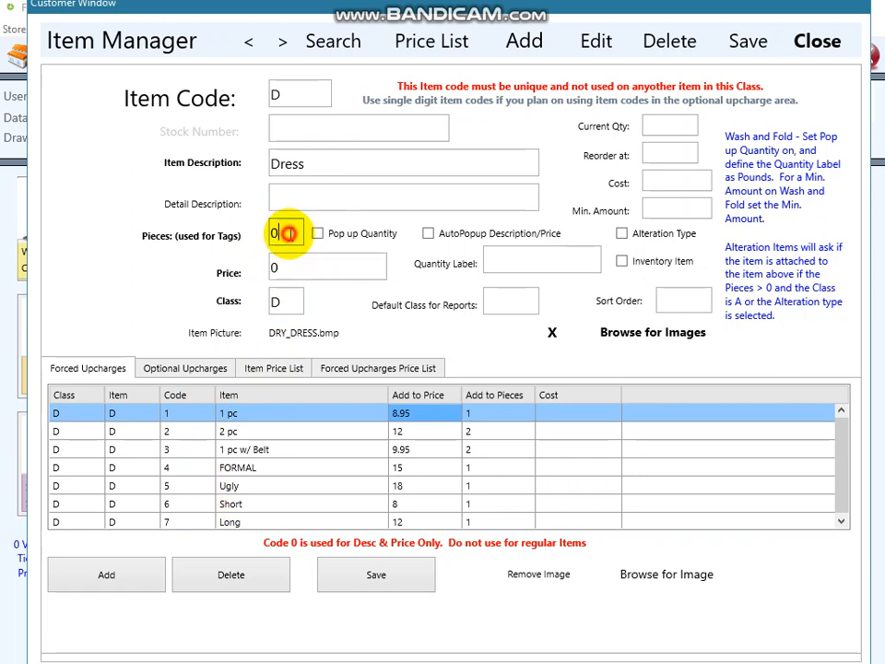
click(287, 262)
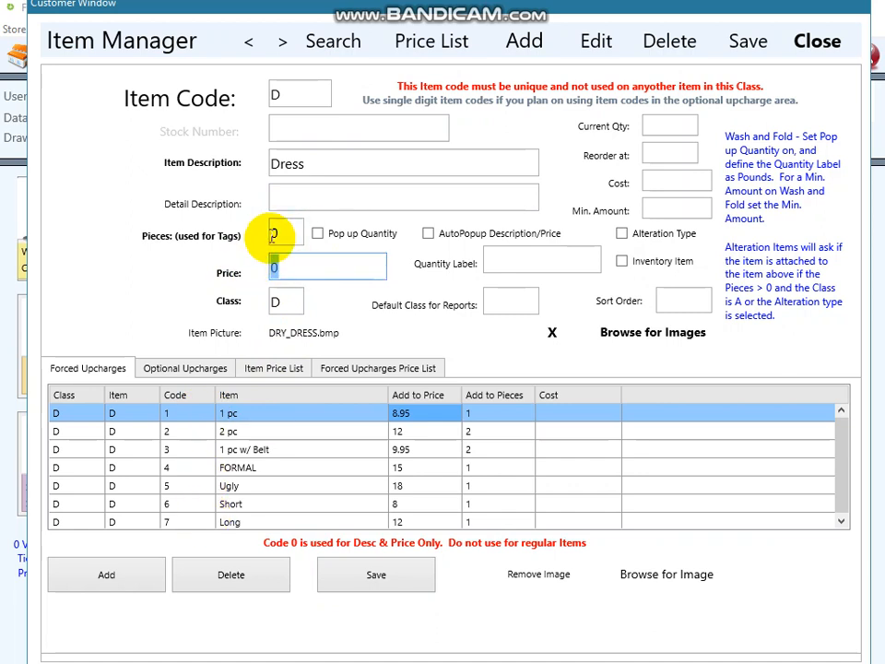
click(434, 414)
click(478, 414)
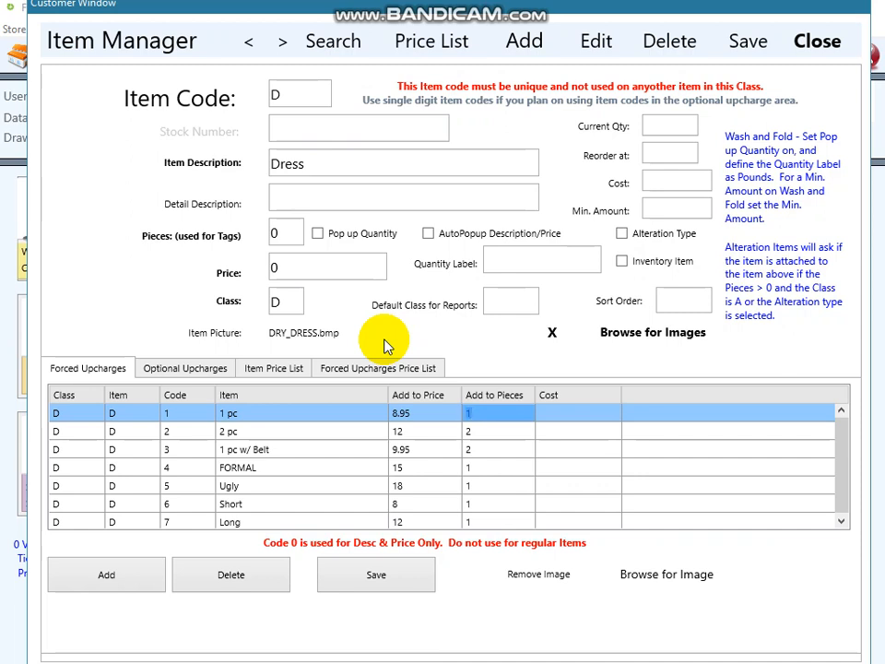
Delete the Ugly forced upcharge from the Dress and go through the remaining forced upcharges from 1 pc to Long
click(251, 485)
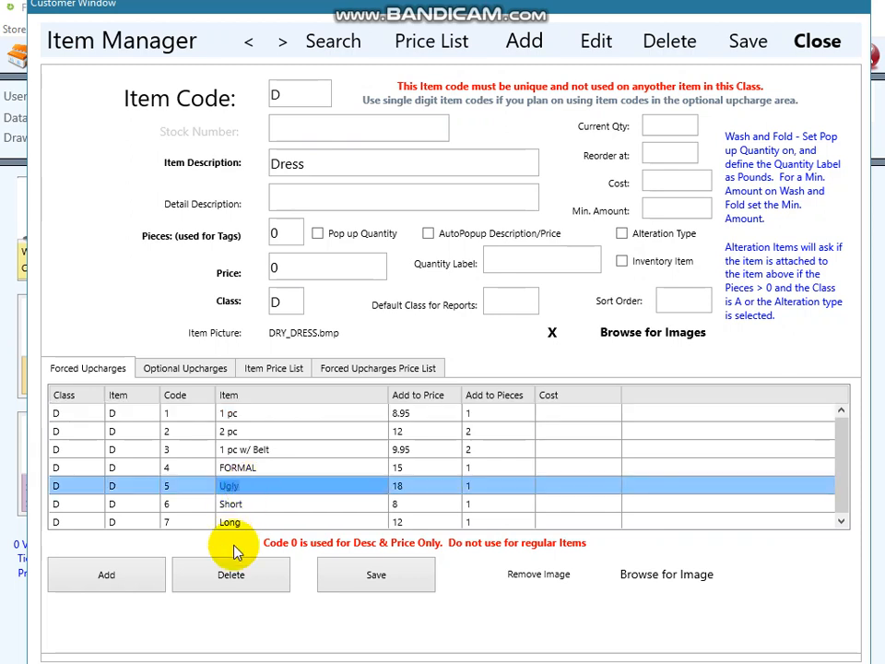
click(234, 579)
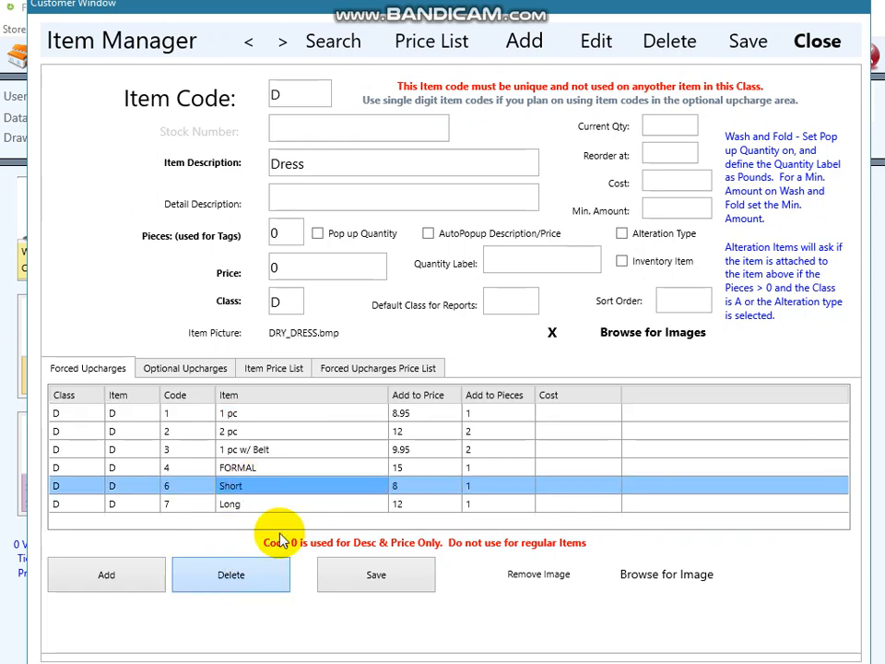
click(247, 416)
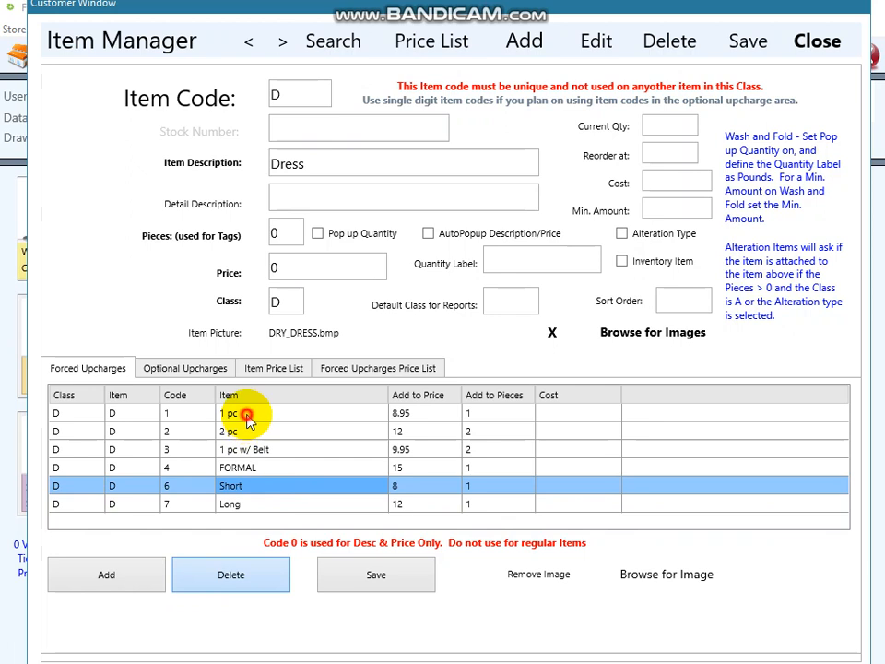
click(238, 431)
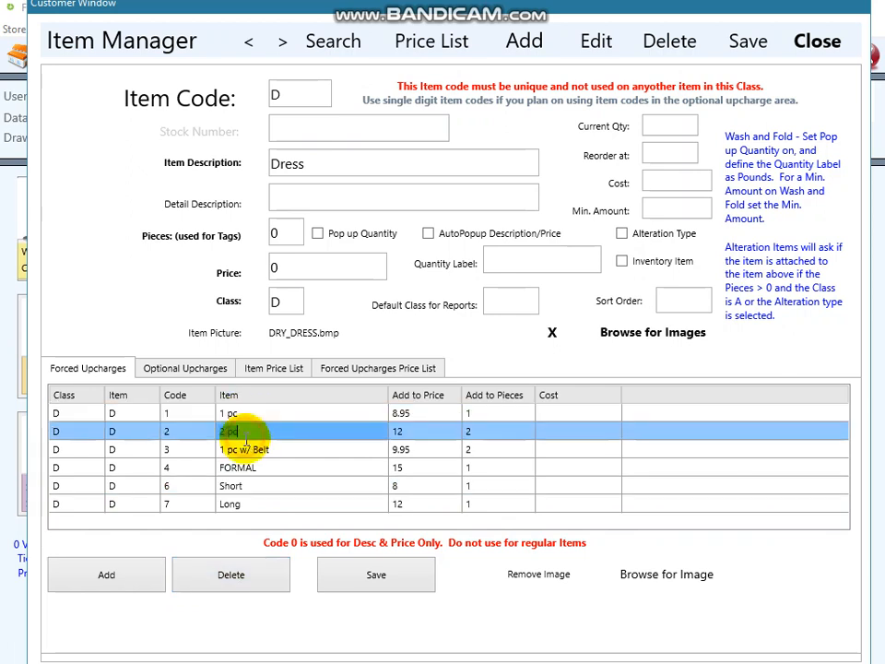
click(247, 450)
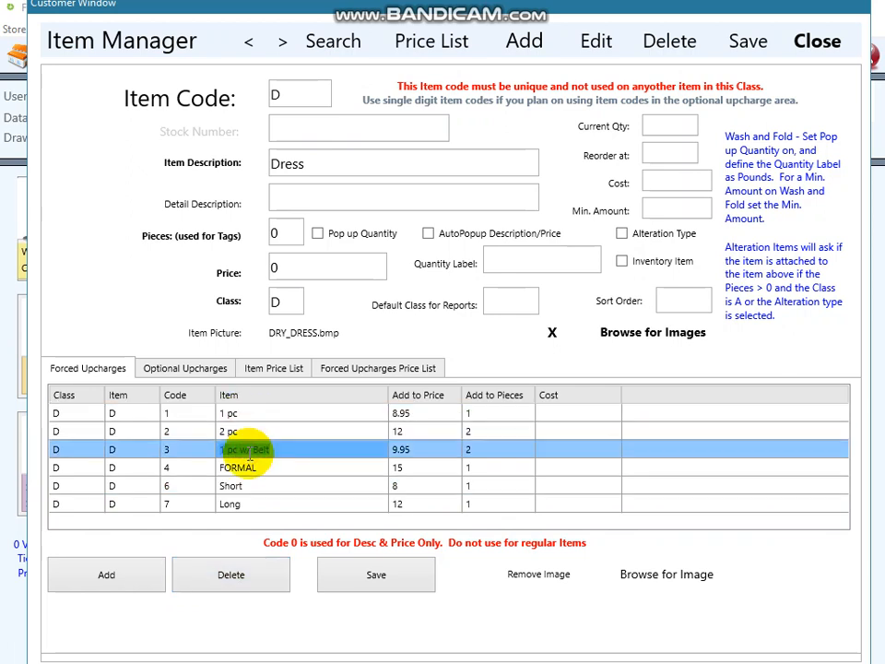
click(245, 467)
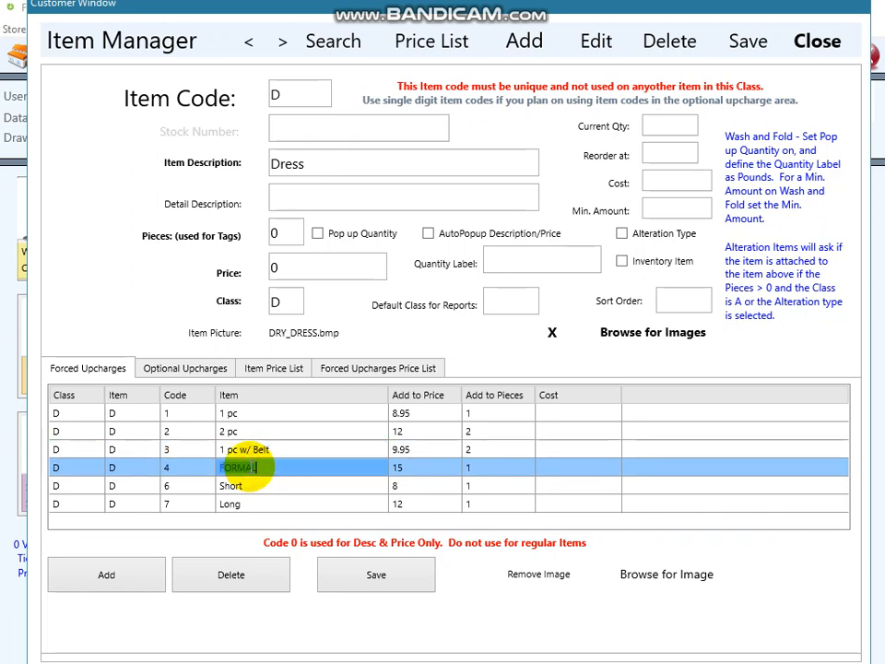
click(250, 486)
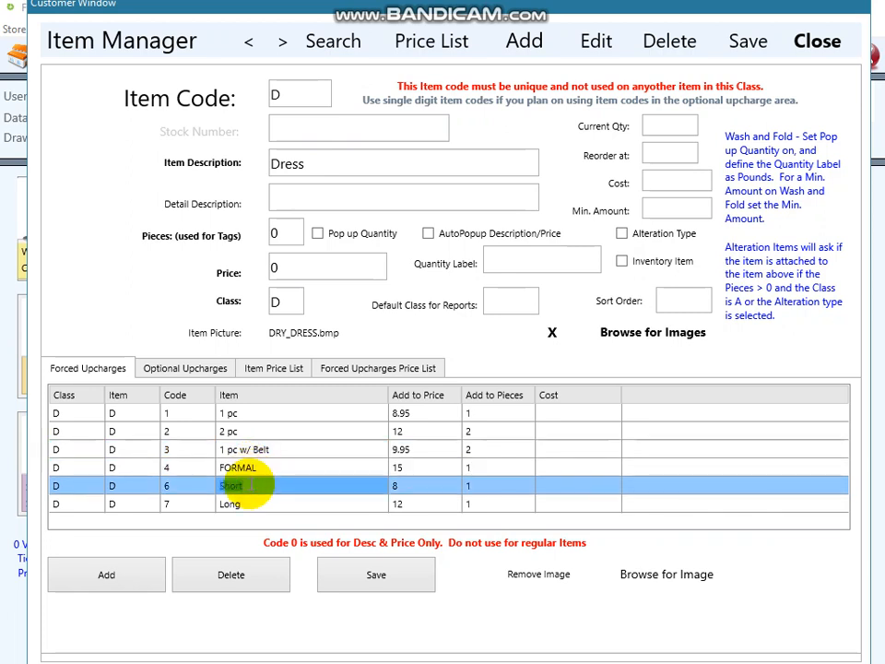
click(250, 503)
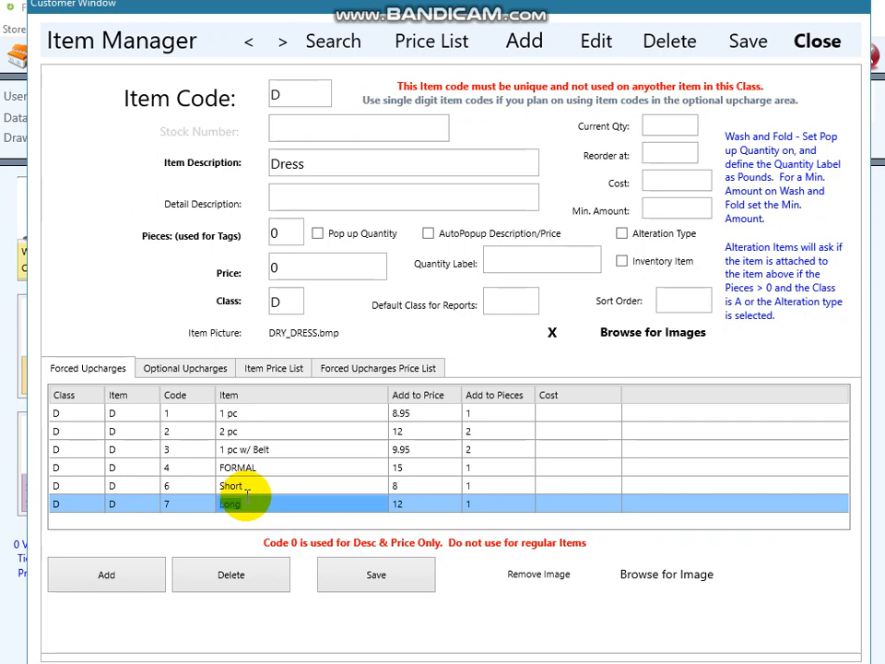
Show the Dress's optional upcharges and compare the %10 Discount's item entry with the Dress's item code
click(196, 375)
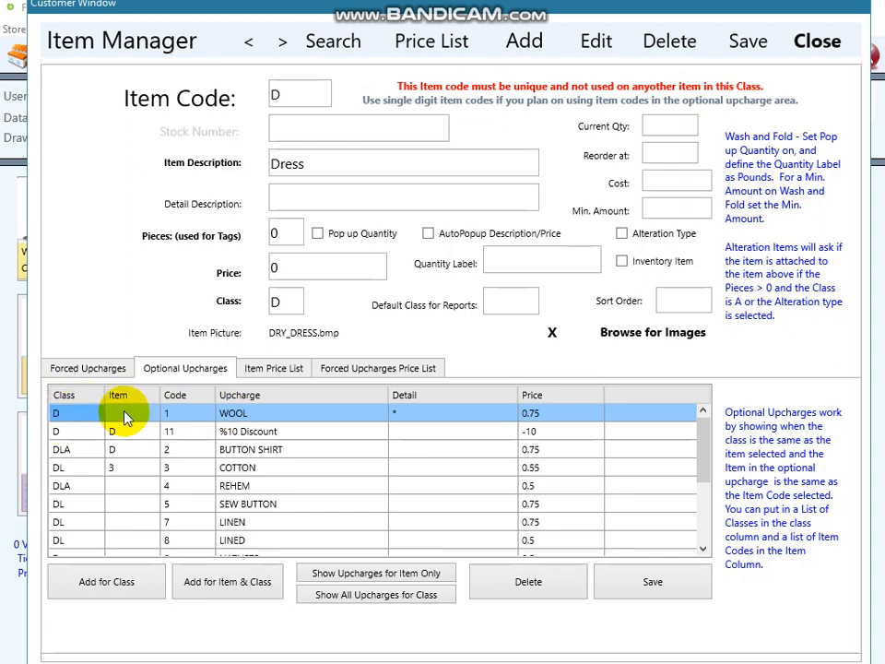
click(228, 430)
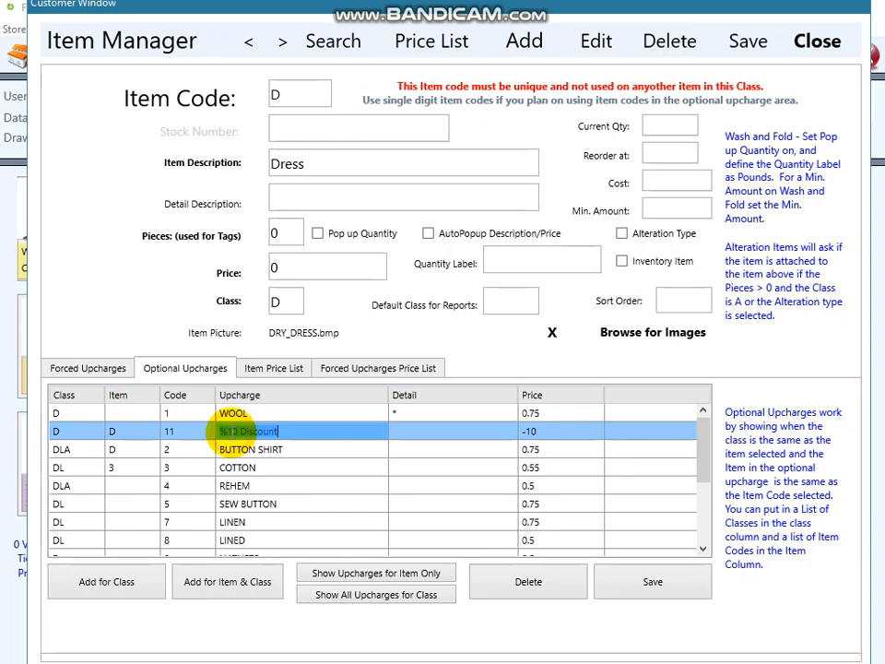
click(112, 431)
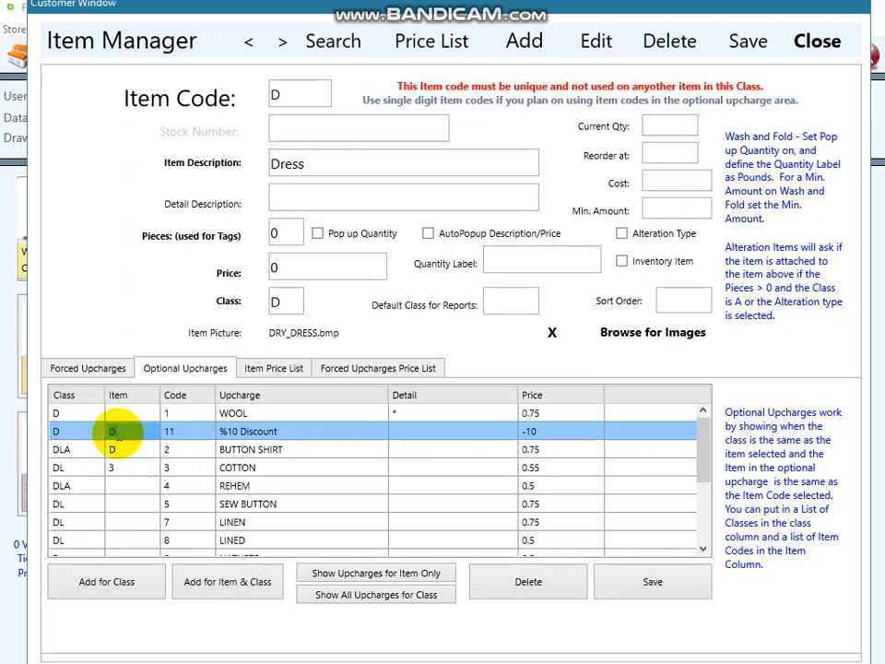
drag(123, 433, 139, 431)
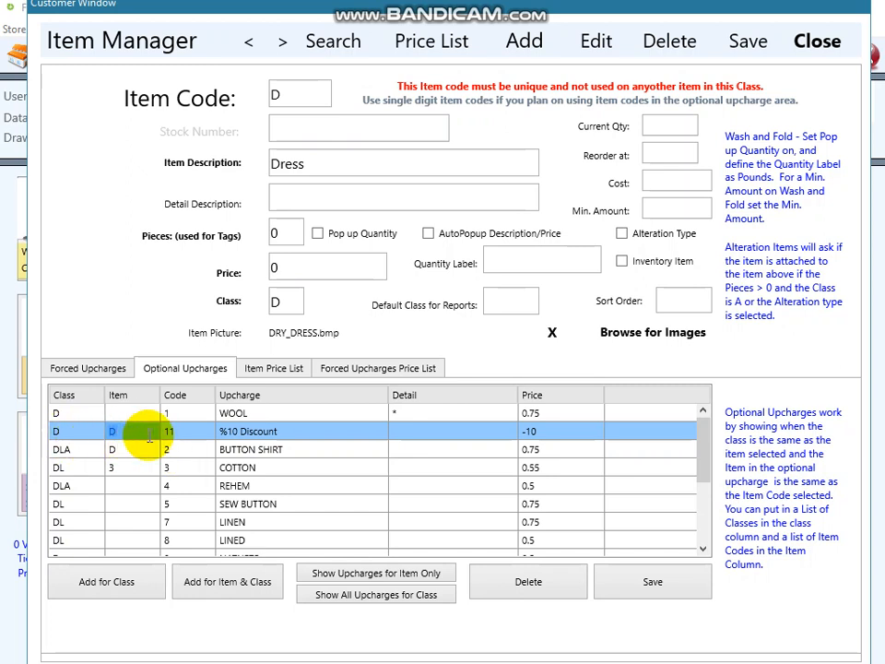
drag(289, 92, 279, 96)
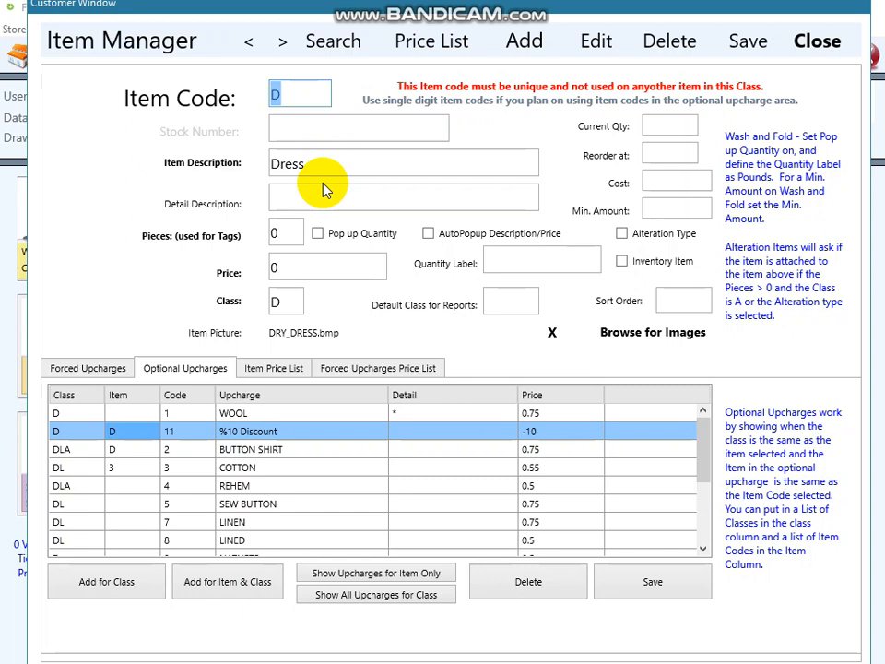
Clear the item entry of the BUTTON SHIRT optional upcharge, save, and check its class and item entries
click(112, 449)
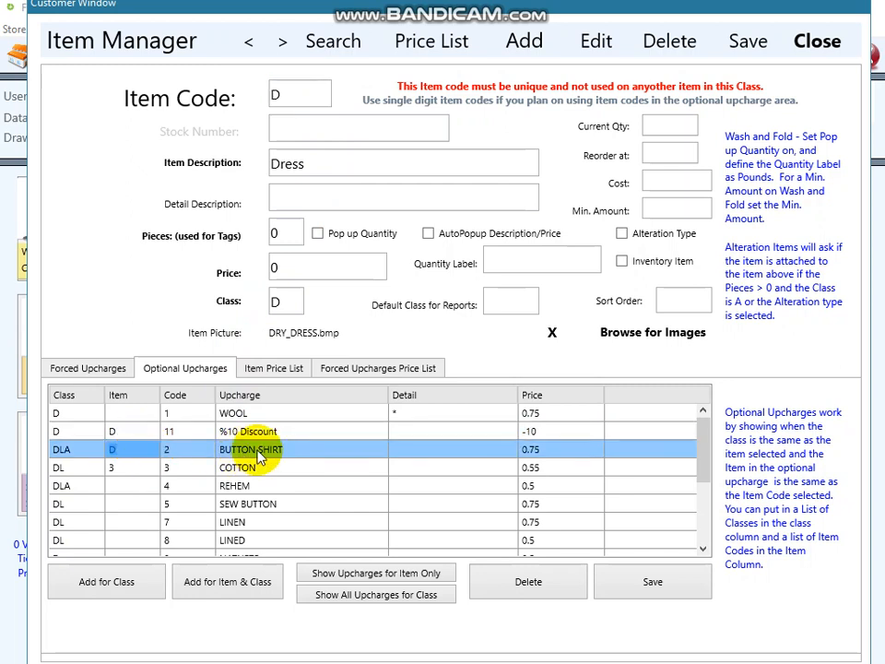
click(129, 450)
key(BackSpace)
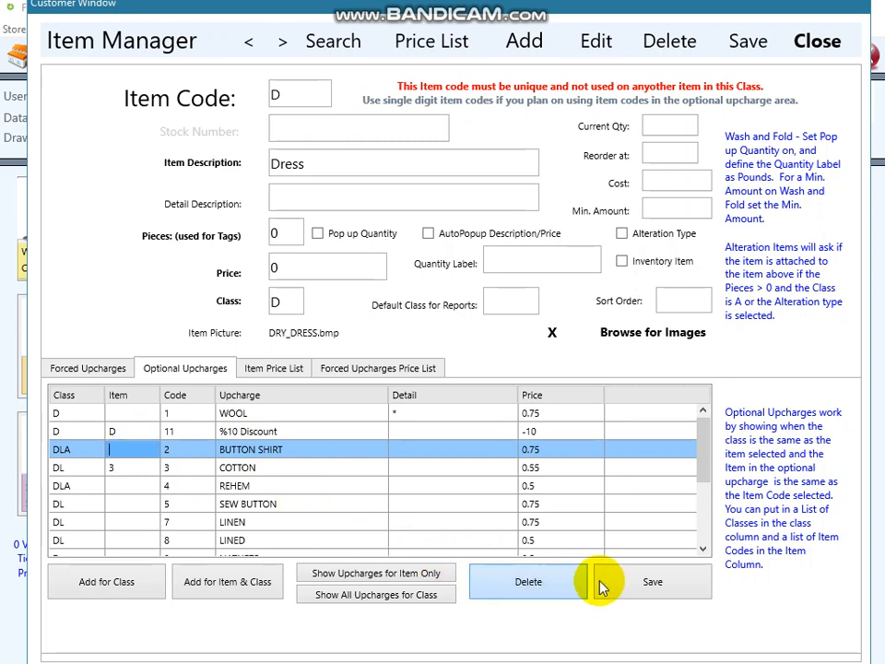
click(671, 588)
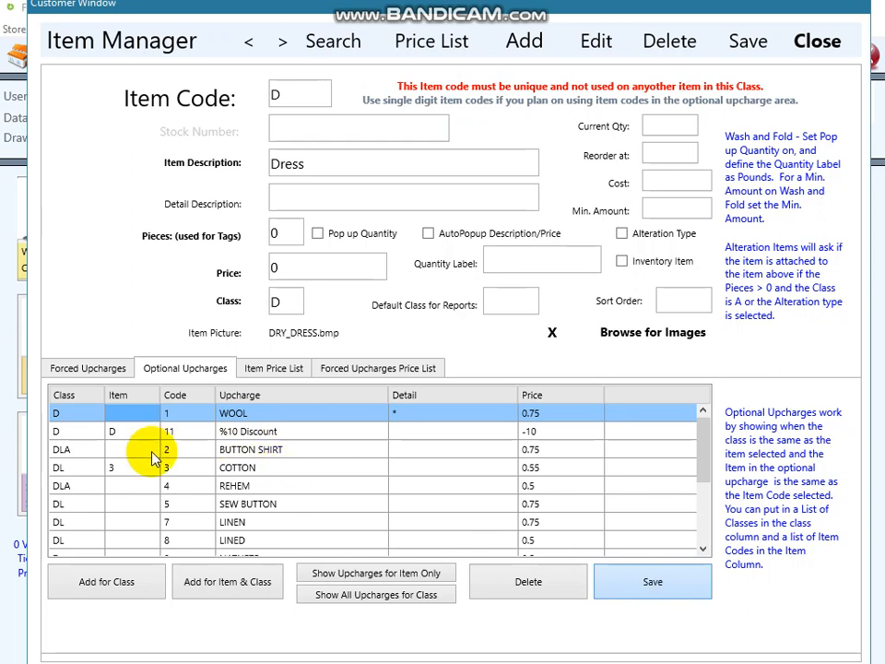
click(62, 454)
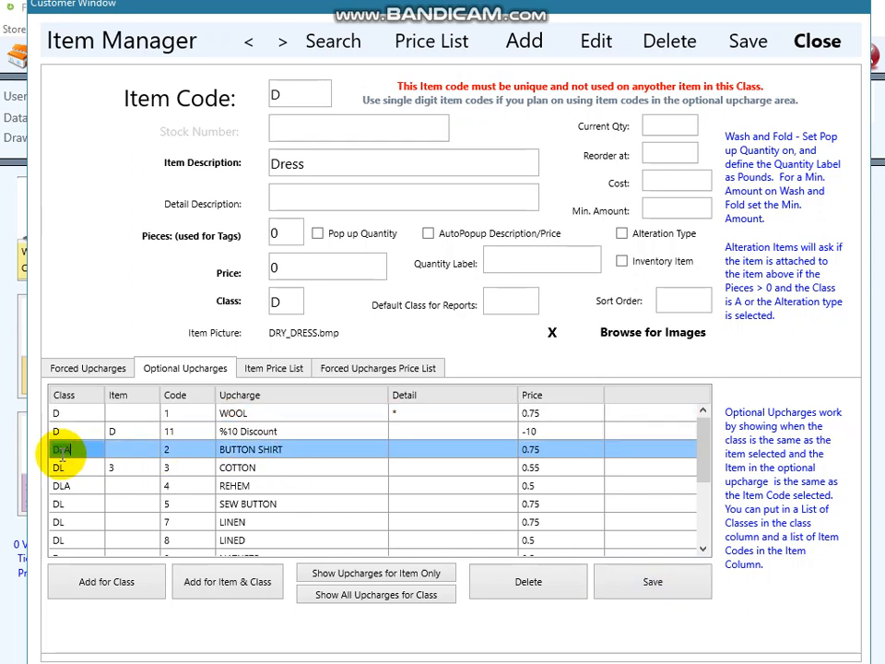
click(56, 451)
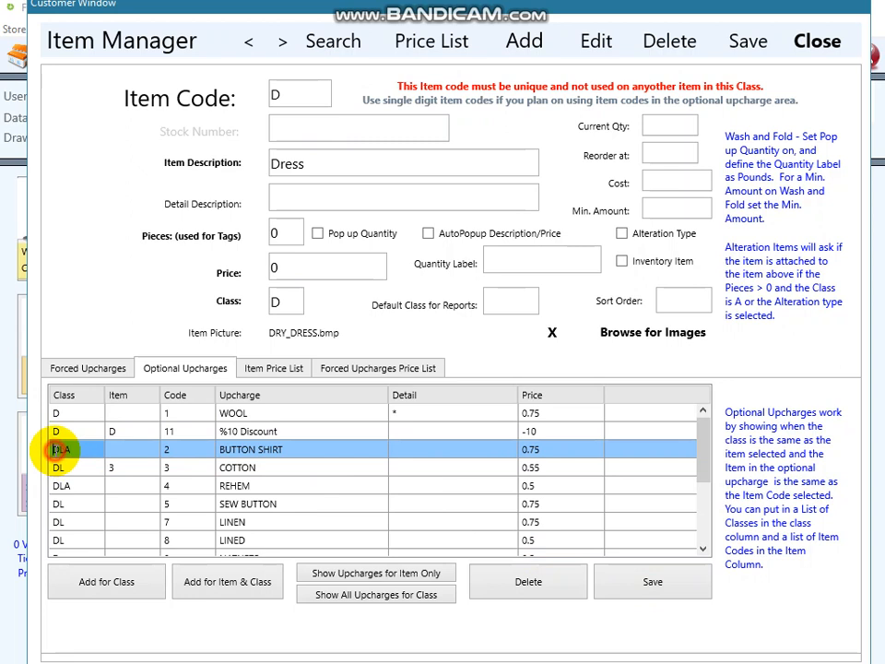
click(115, 451)
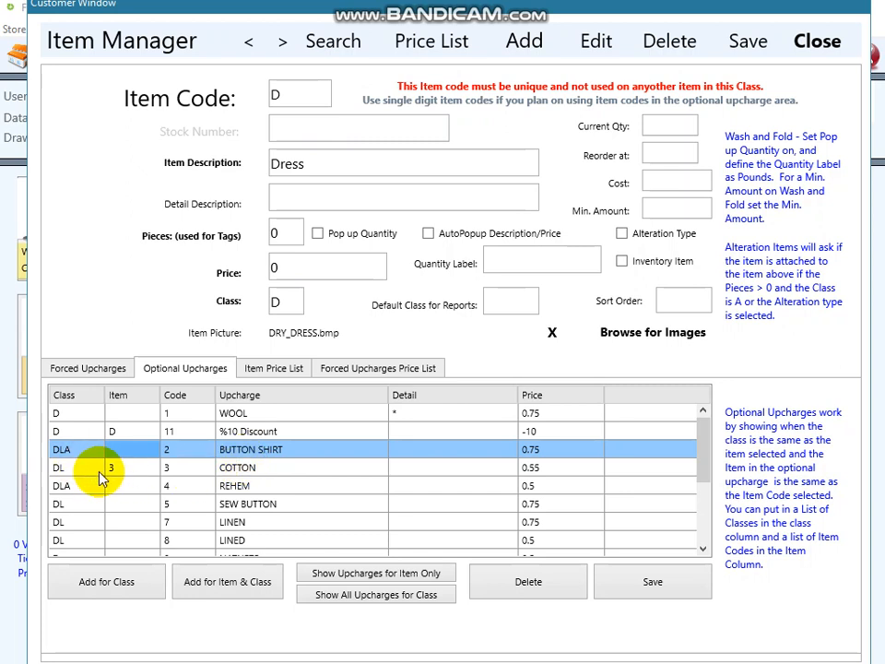
Clear the item entry of the COTTON optional upcharge, keeping its DL classes, and save the optional upcharges
click(59, 467)
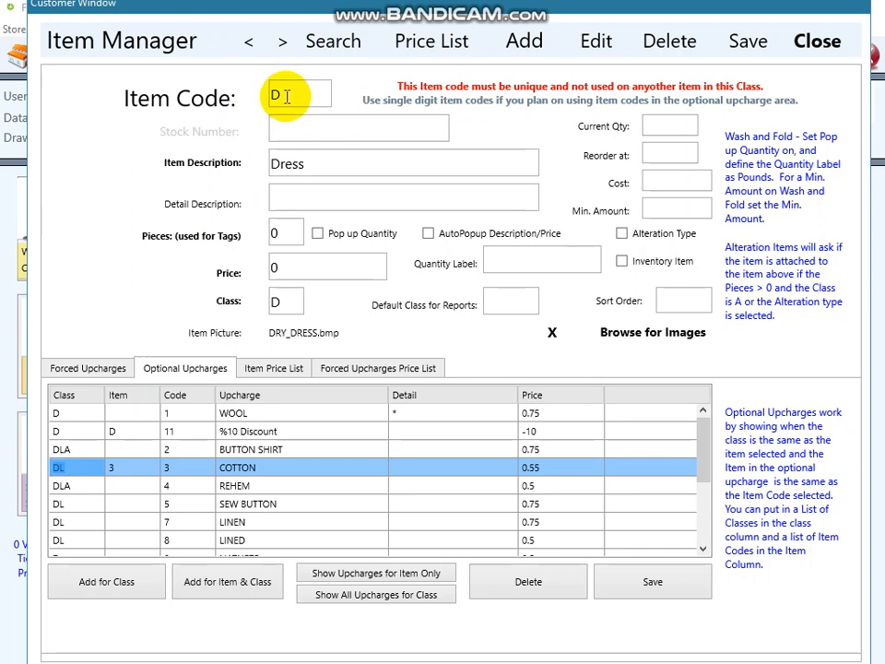
click(118, 470)
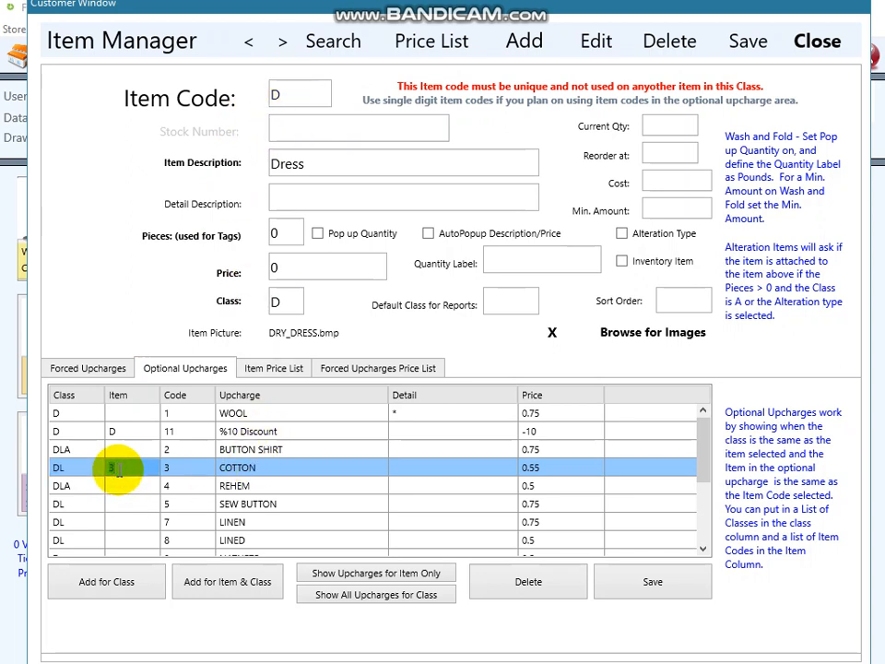
key(BackSpace)
click(653, 582)
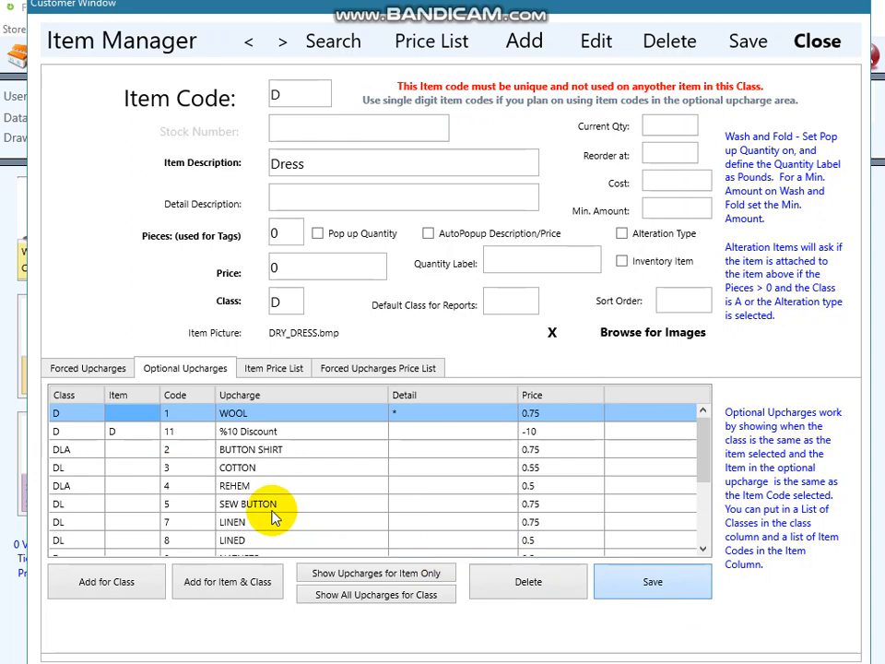
Check the COTTON optional upcharge's class and item entries and the %10 Discount's description and price
click(59, 469)
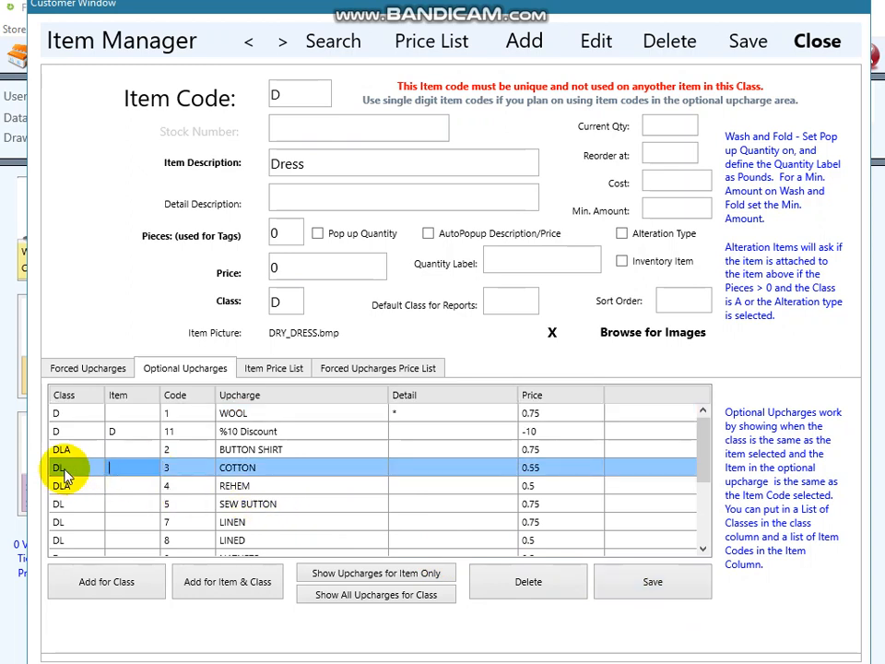
click(119, 469)
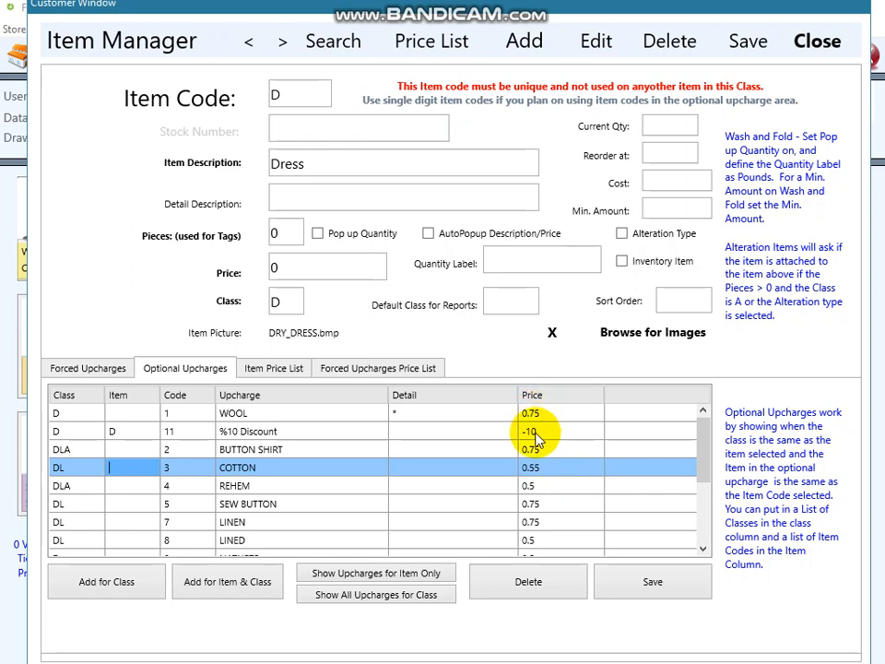
double_click(229, 434)
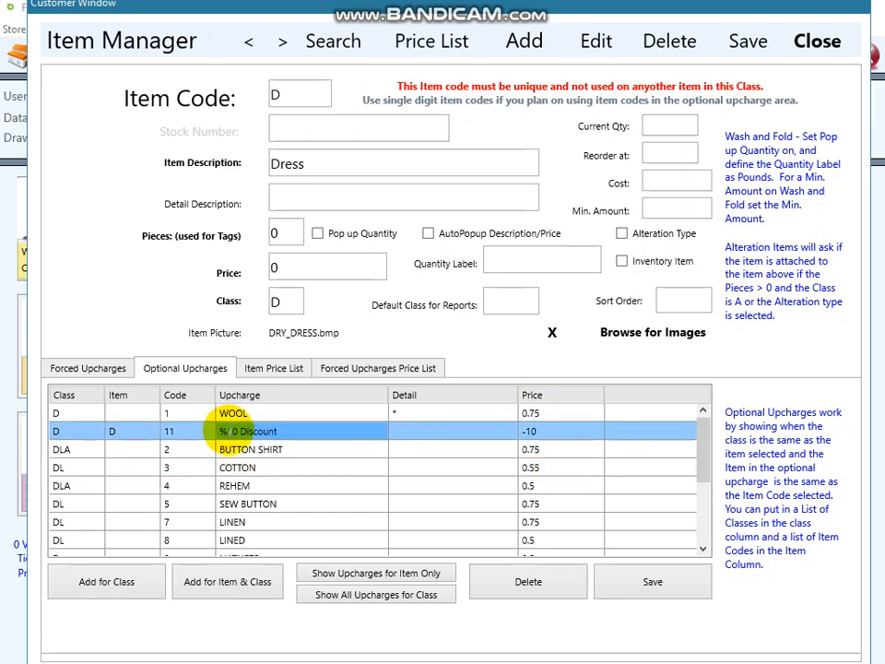
click(218, 433)
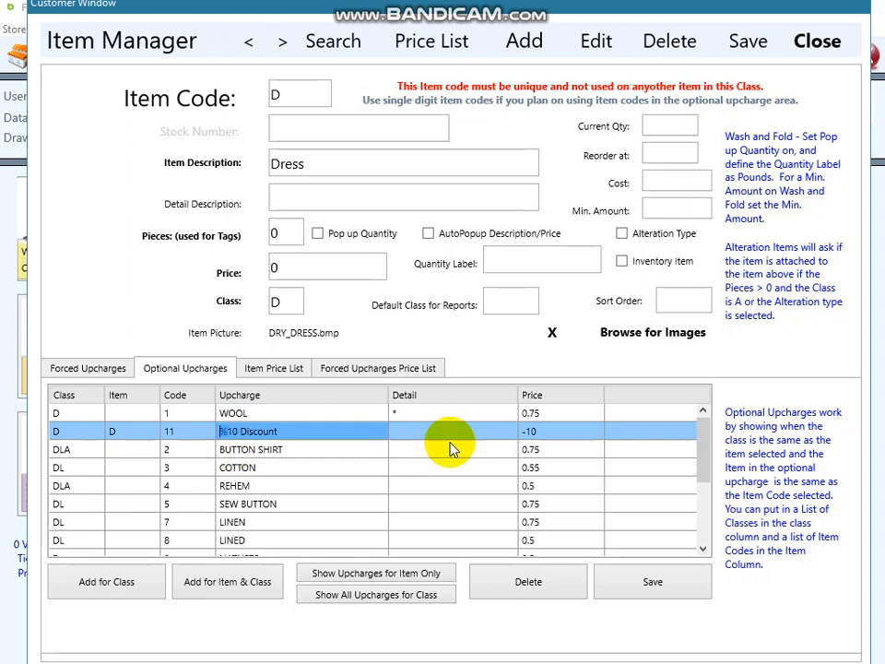
click(529, 434)
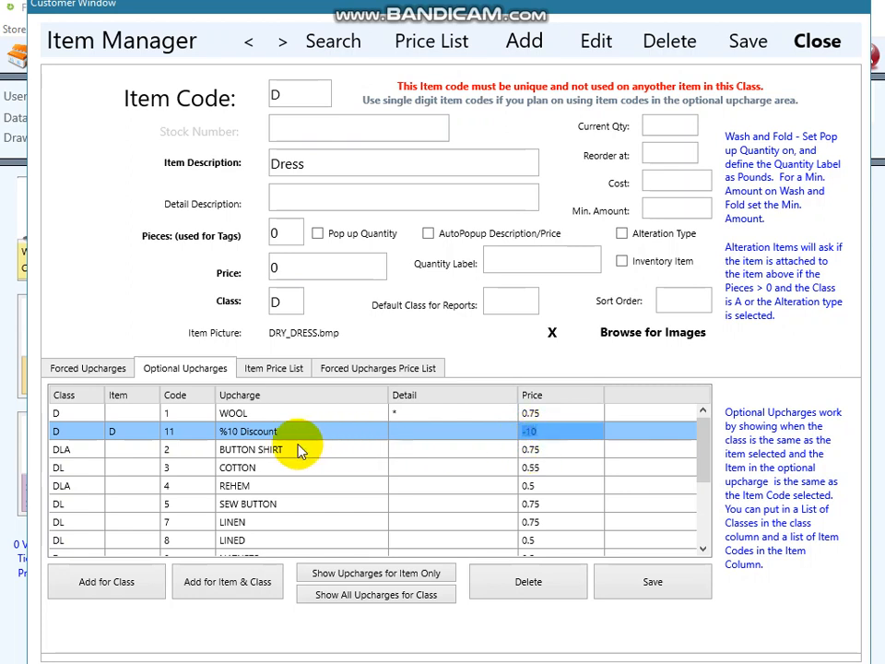
Try a negative price of -.50 for the REHEM optional upcharge
click(227, 485)
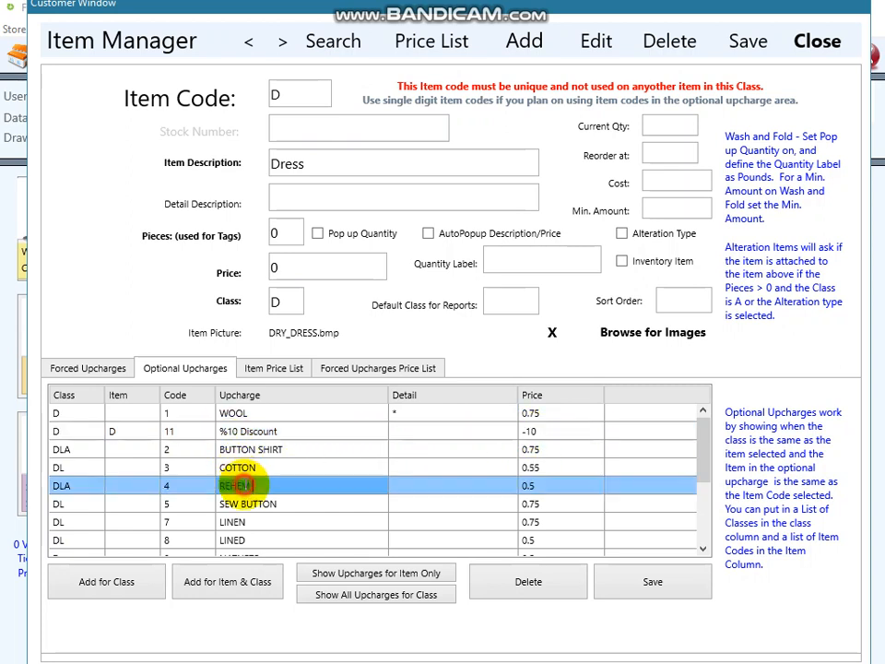
click(533, 486)
text(0.55)
key(BackSpace)
key(BackSpace)
key(BackSpace)
key(BackSpace)
text(-.50)
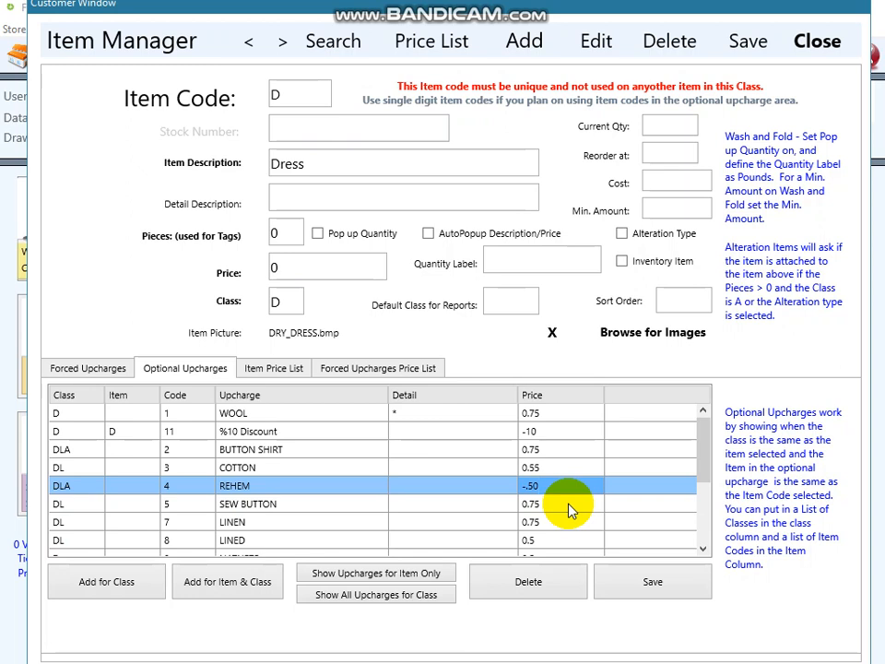
Set the REHEM optional upcharge's price to 0.5 and save the optional upcharges
key(BackSpace)
key(BackSpace)
key(BackSpace)
key(BackSpace)
text(50)
click(637, 583)
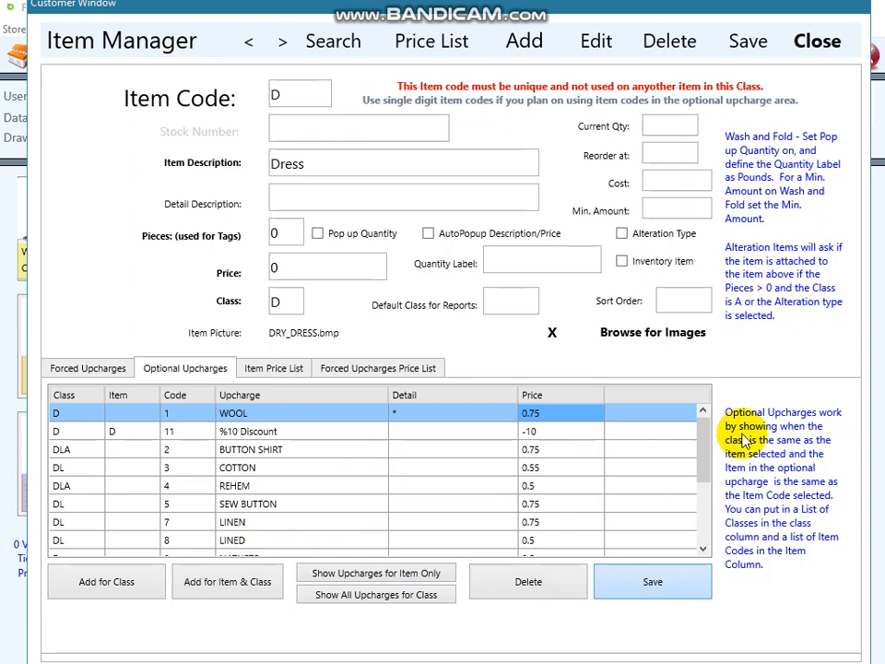
Look through the remaining optional upcharges down to SILK and return to the Dress's forced upcharges
click(707, 468)
drag(709, 470, 706, 539)
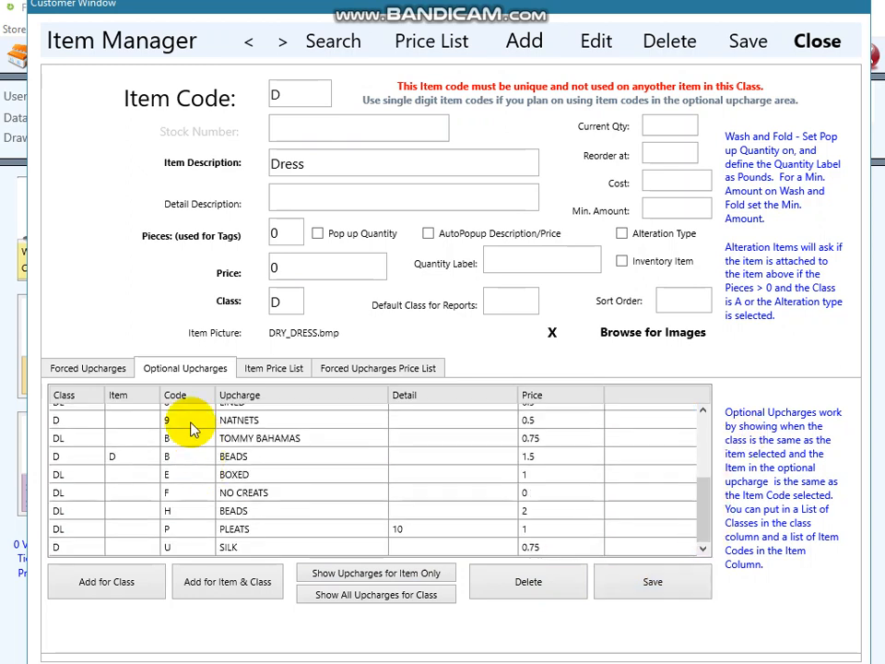
click(100, 371)
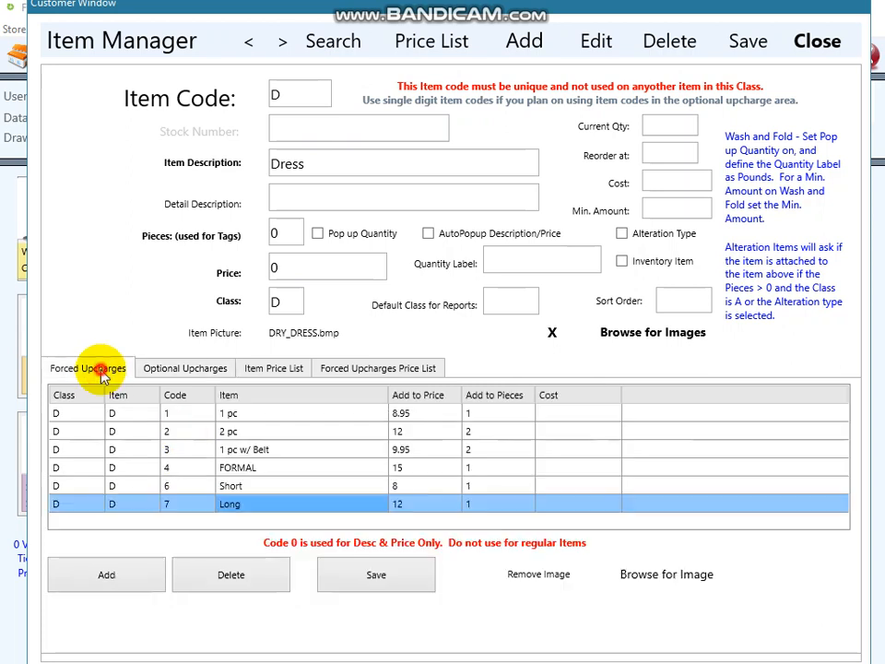
Go back to the DRYCLEANING item list and open the Dress for editing
click(341, 48)
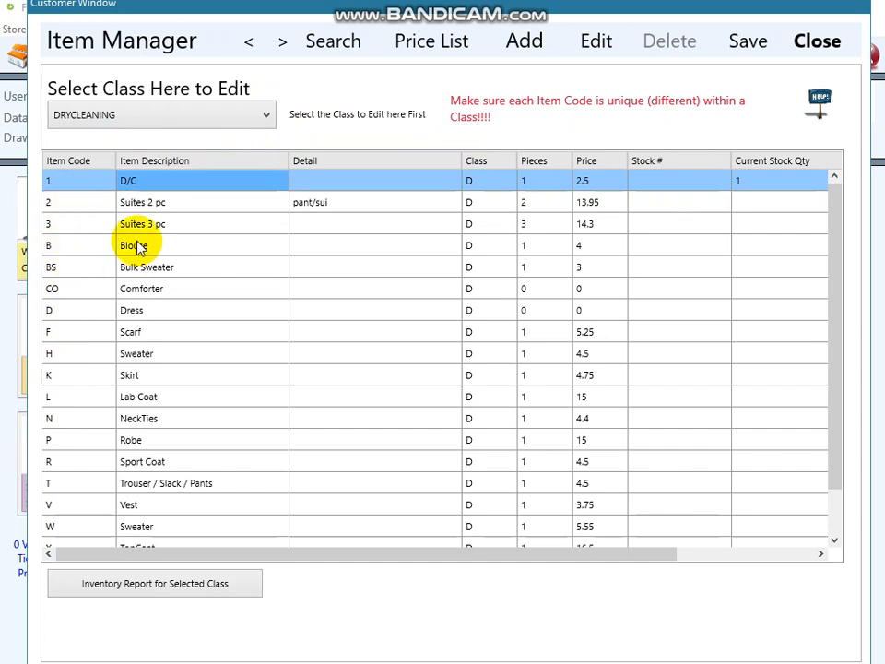
click(134, 312)
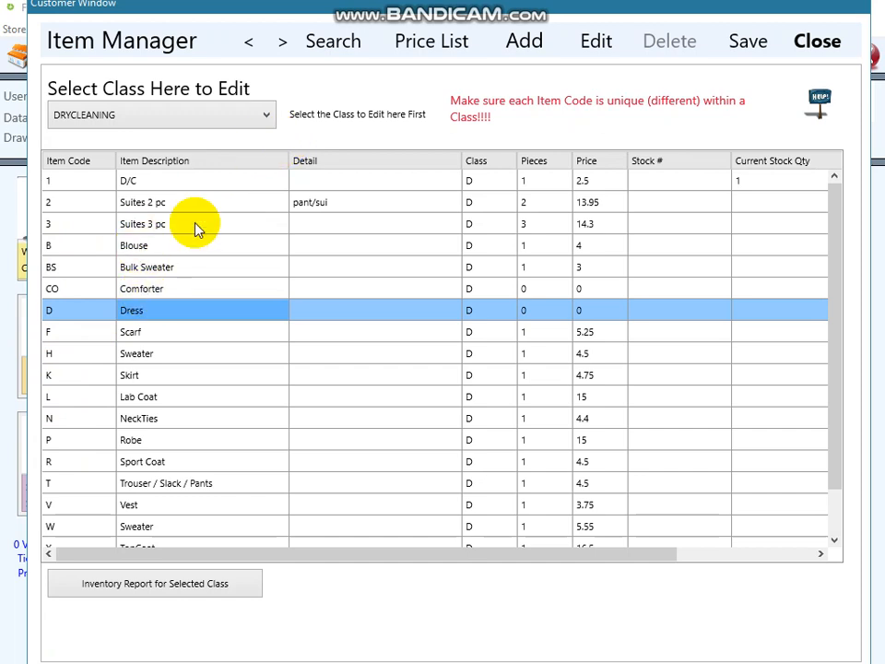
click(586, 39)
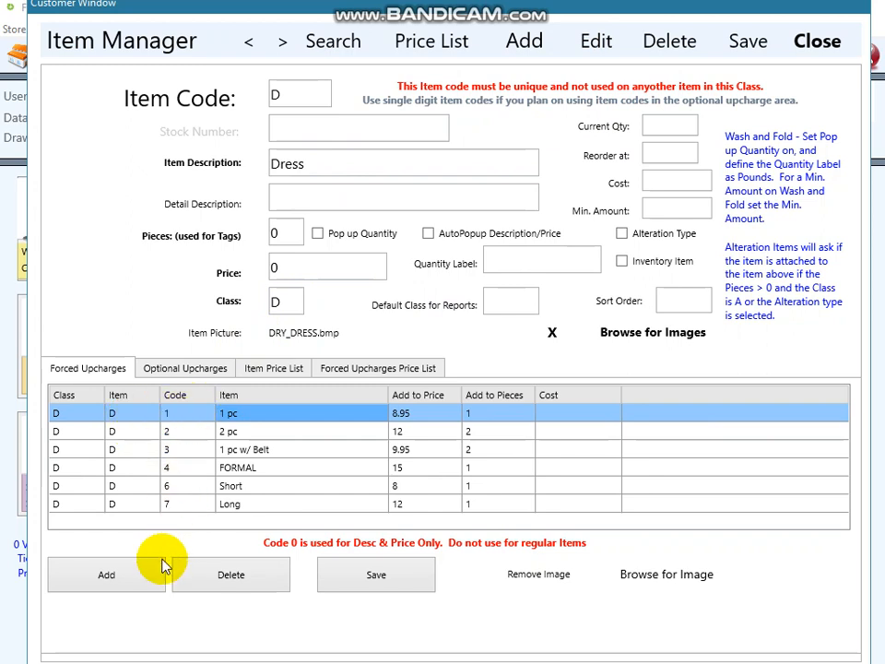
Add a forced upcharge to the Dress with code 8, item Very Long and 16 added to the price, and save it
click(130, 581)
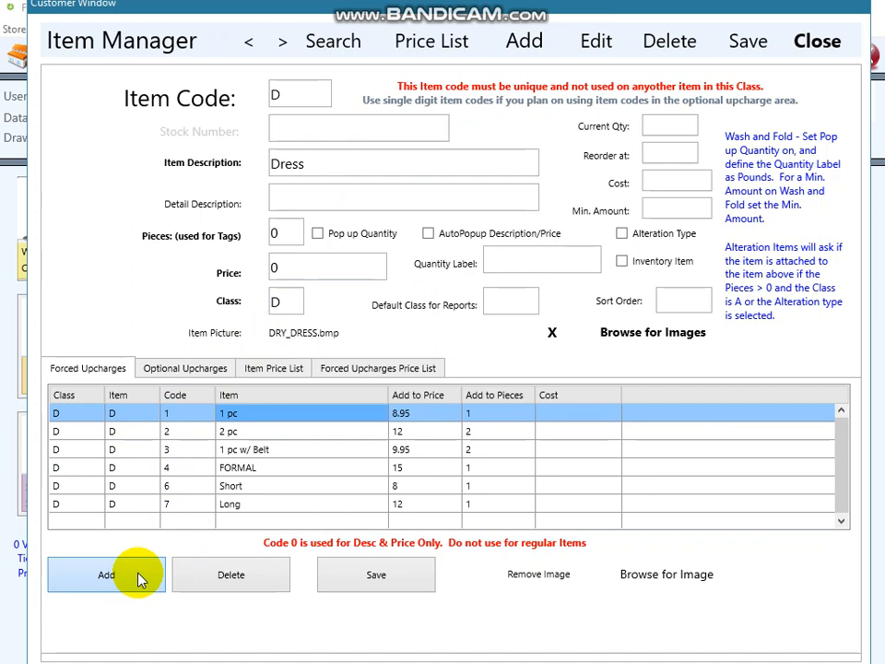
click(181, 523)
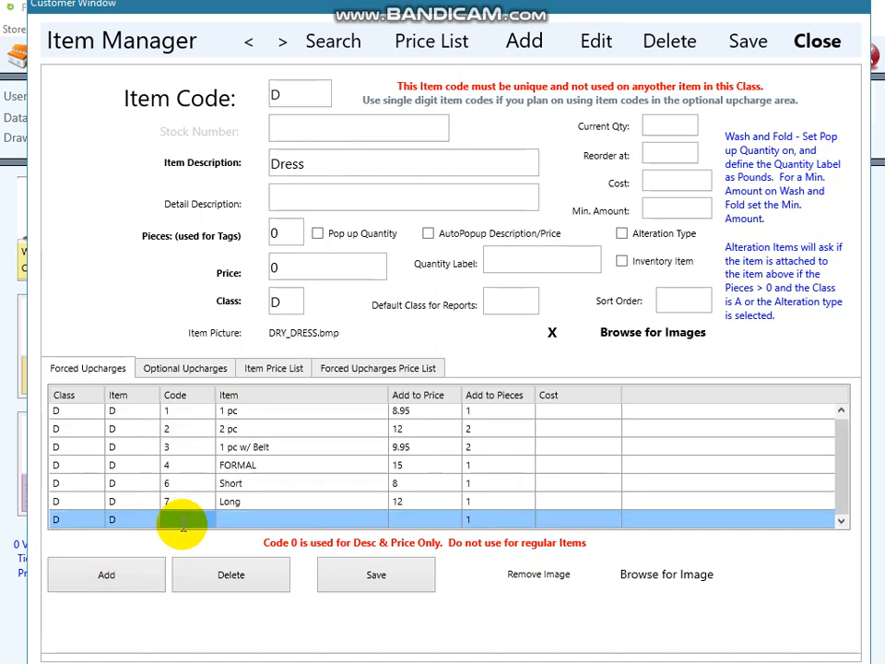
text(8)
click(230, 518)
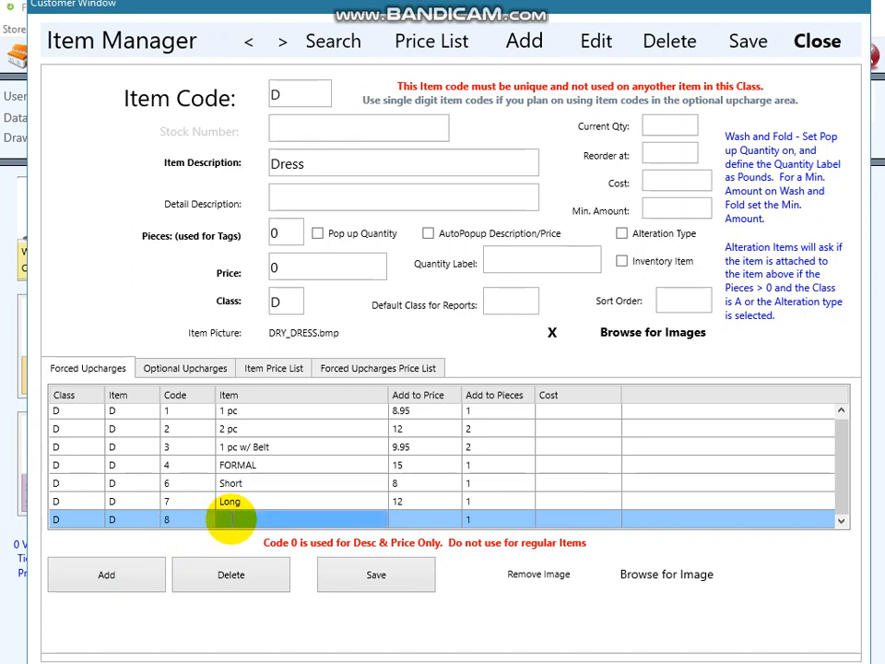
text(Very Long)
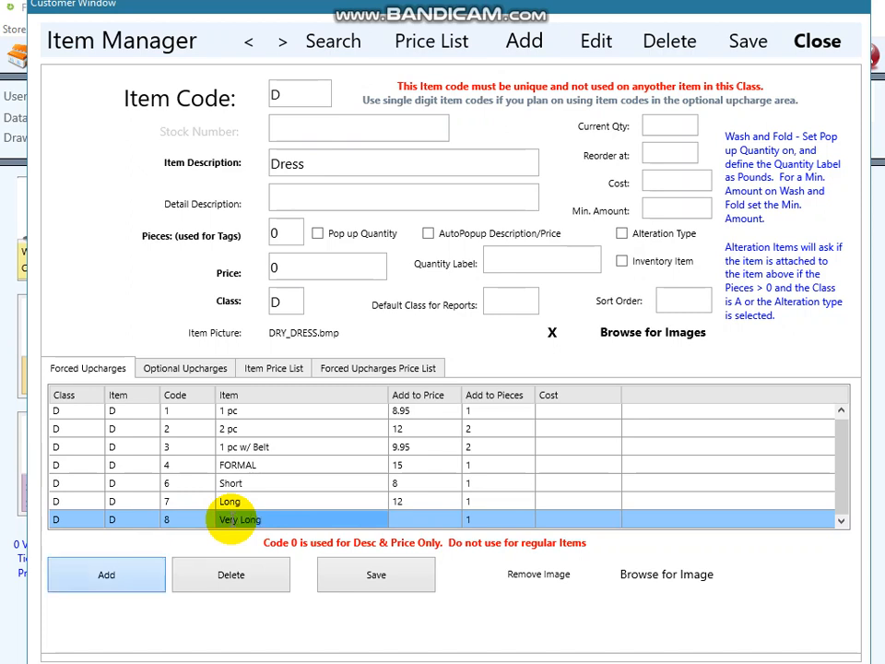
click(402, 518)
text(16)
click(391, 574)
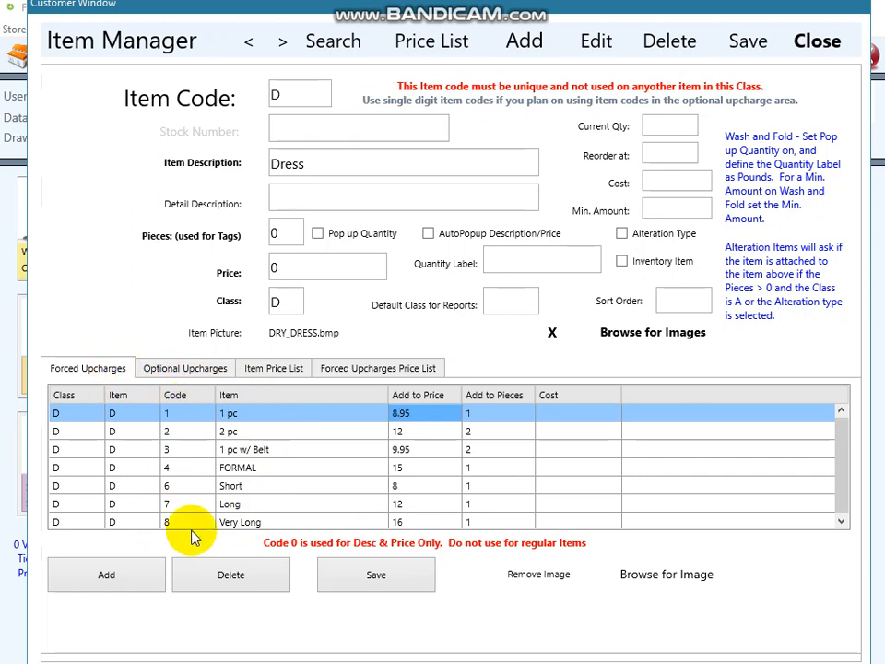
Change the code of the Dress-only BEADS optional upcharge to C and save the optional upcharges
click(183, 367)
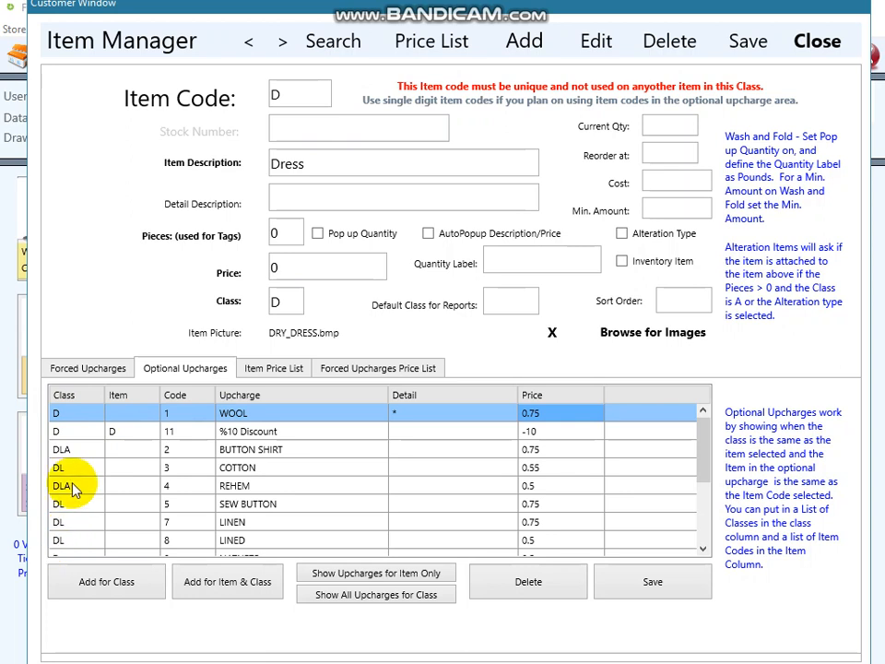
click(167, 522)
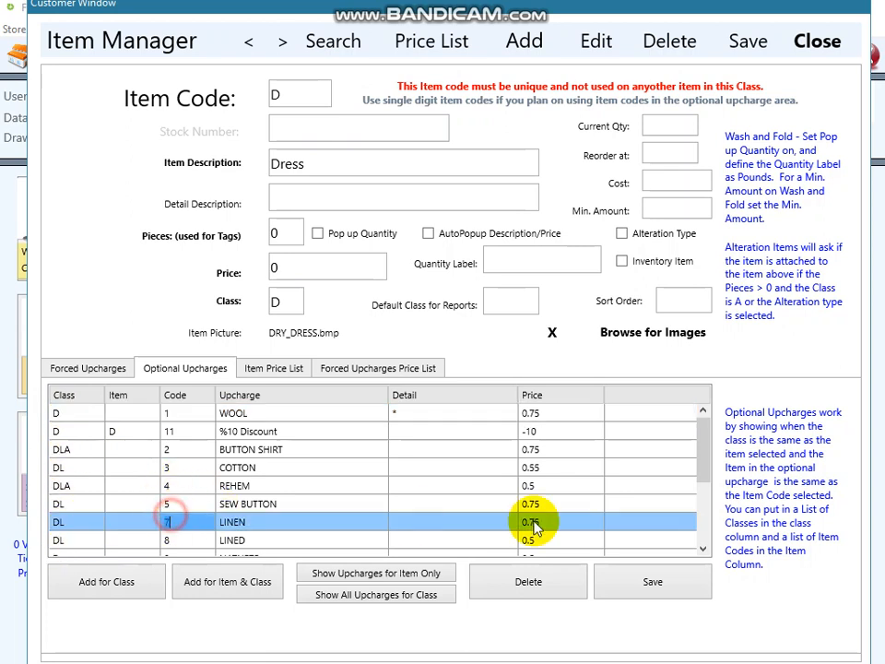
drag(703, 474, 701, 521)
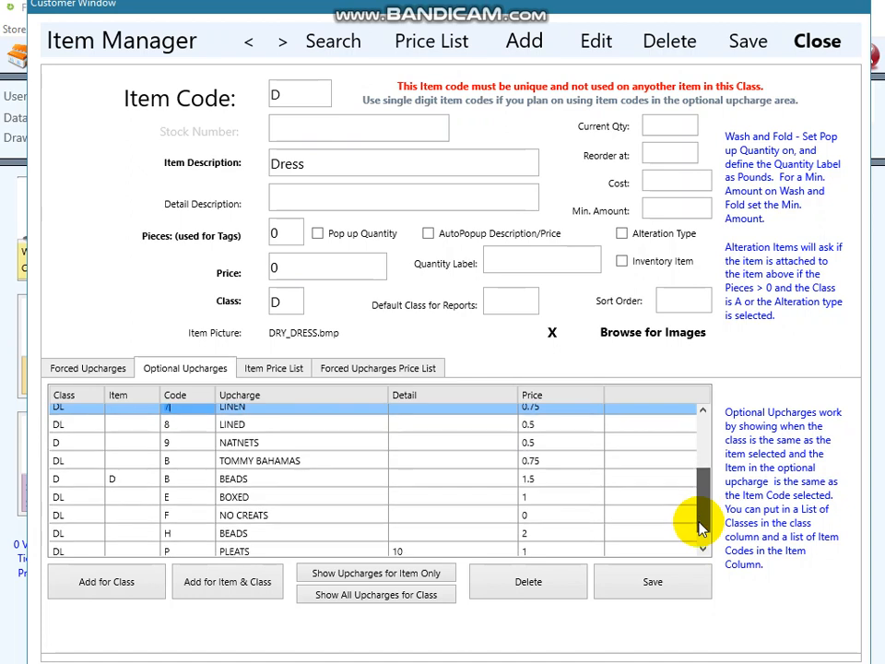
click(113, 479)
click(168, 479)
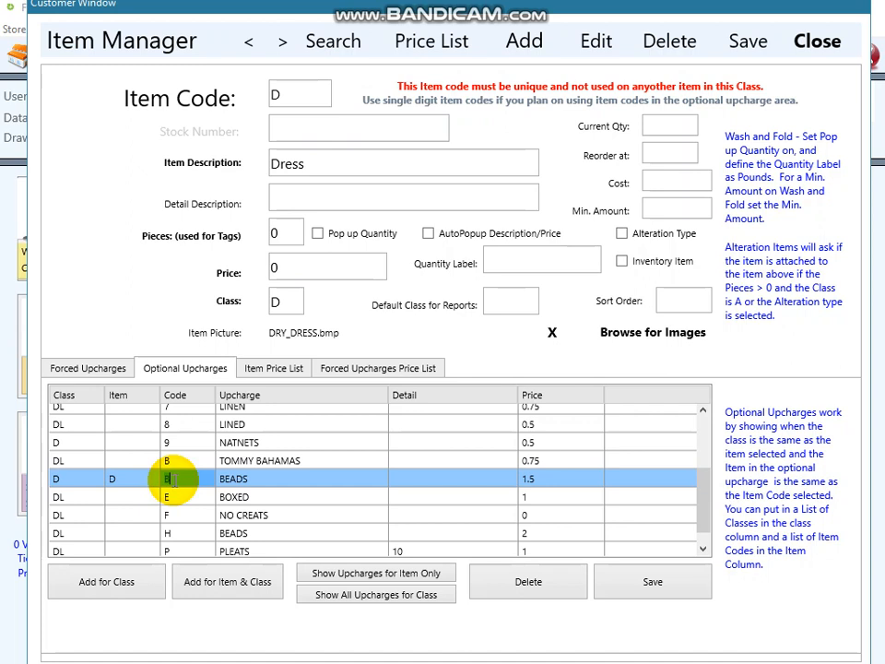
text(c)
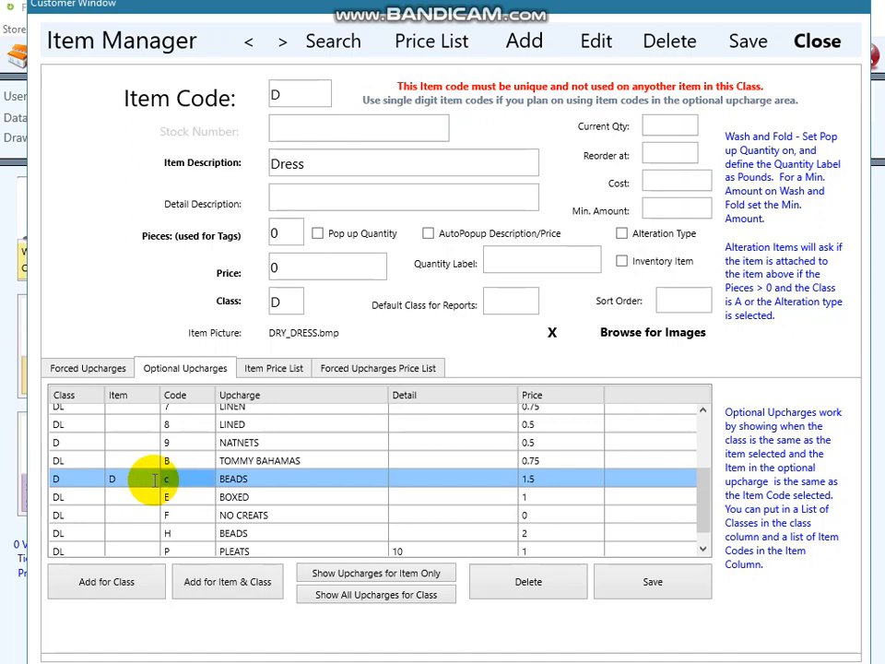
key(BackSpace)
text(C)
click(652, 579)
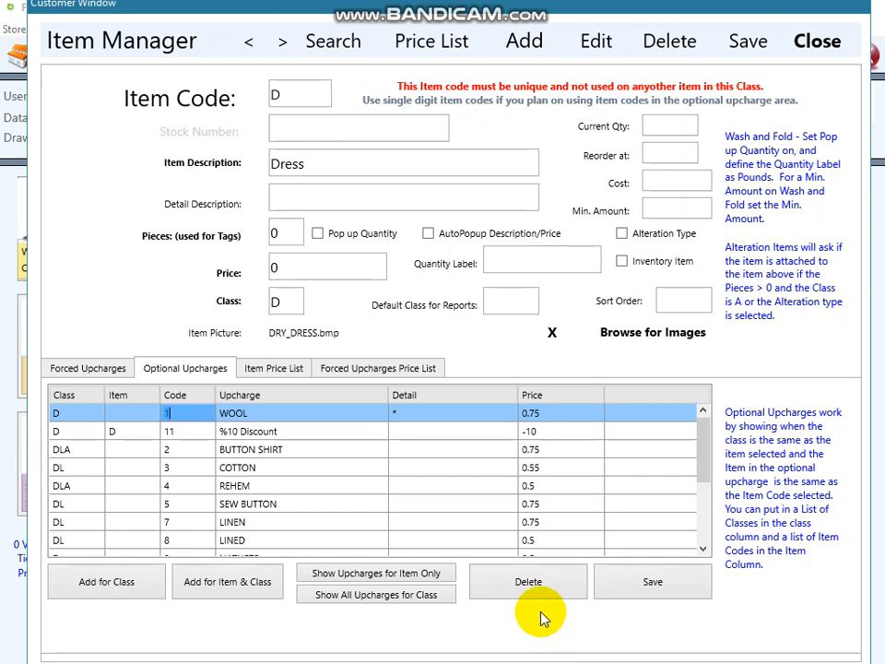
Close the Item Manager and start writing a ticket for the previously searched customer
click(839, 43)
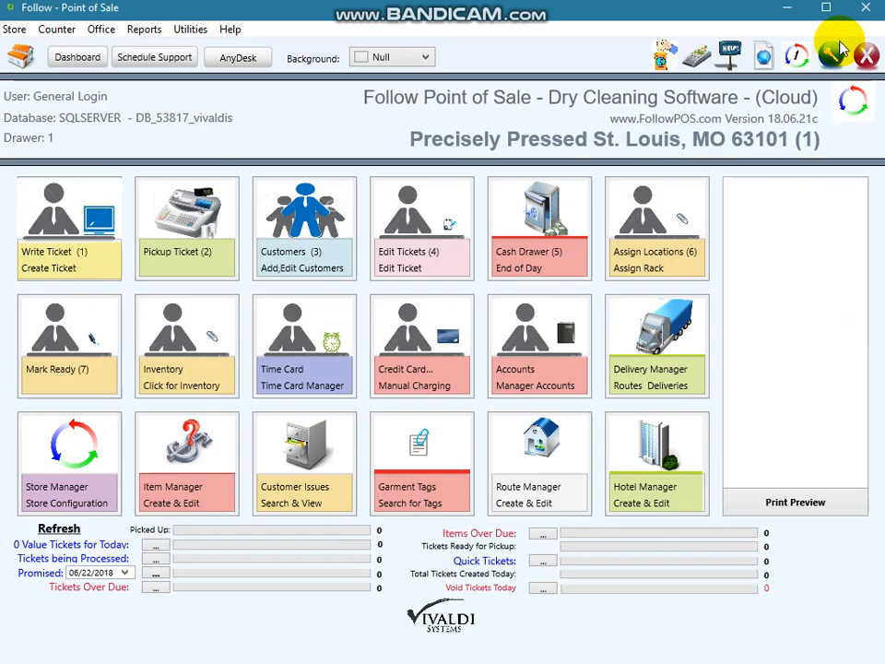
click(99, 224)
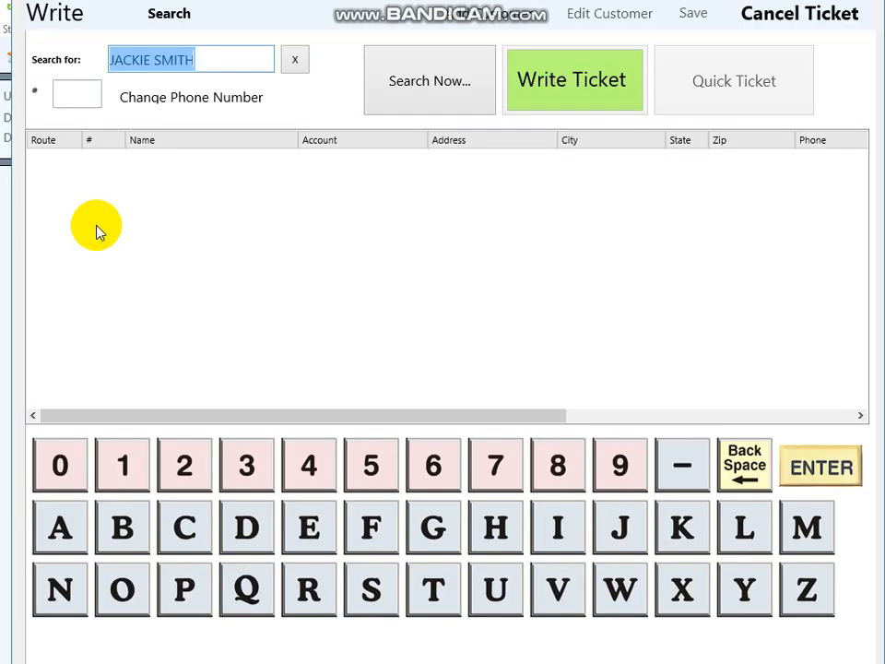
click(443, 72)
click(537, 89)
Add a Very Long Dress to the ticket with WOOL, COTTON and BOXED upcharges and the colors LT BLUE and DRK GRY
click(451, 330)
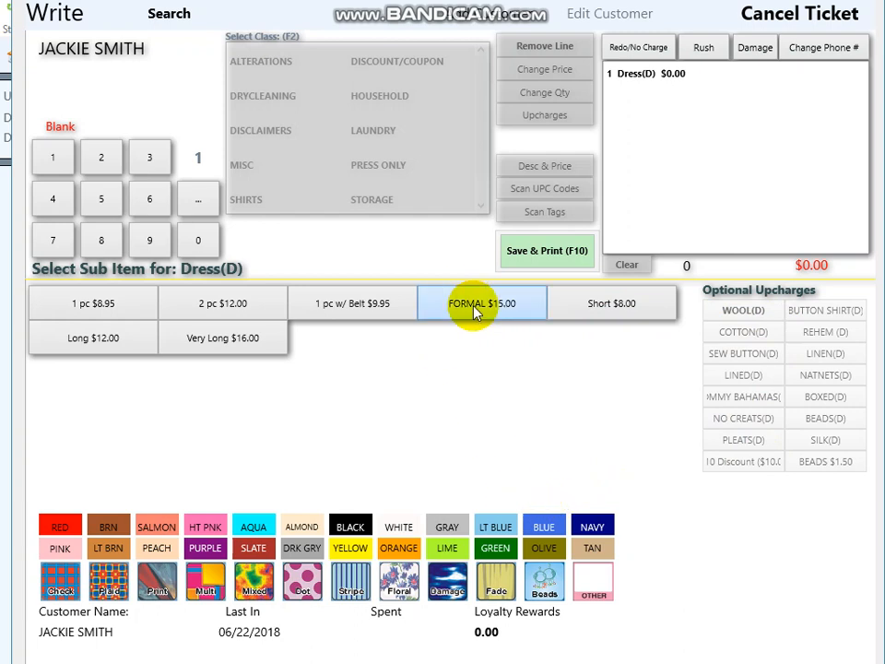
click(235, 340)
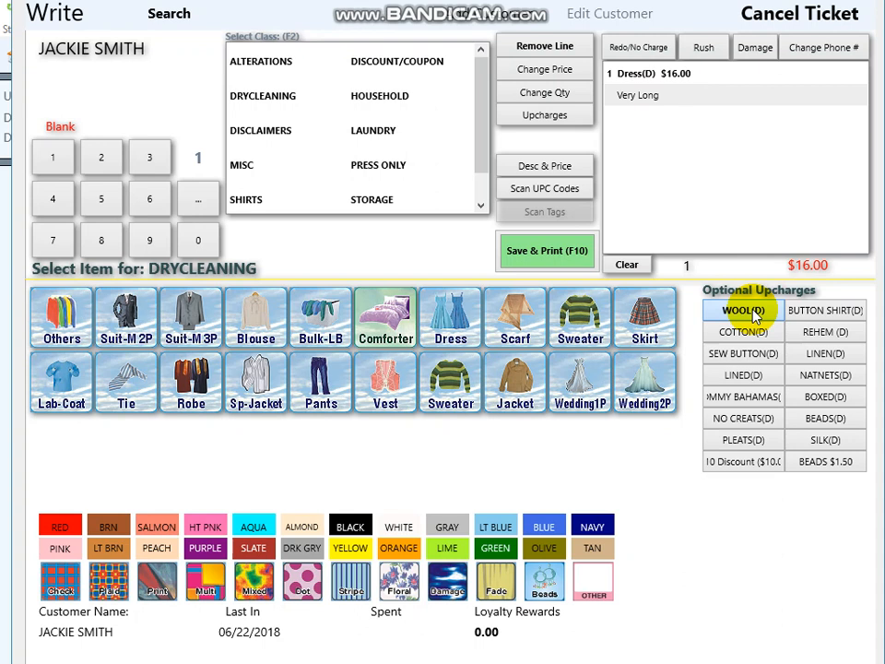
click(754, 312)
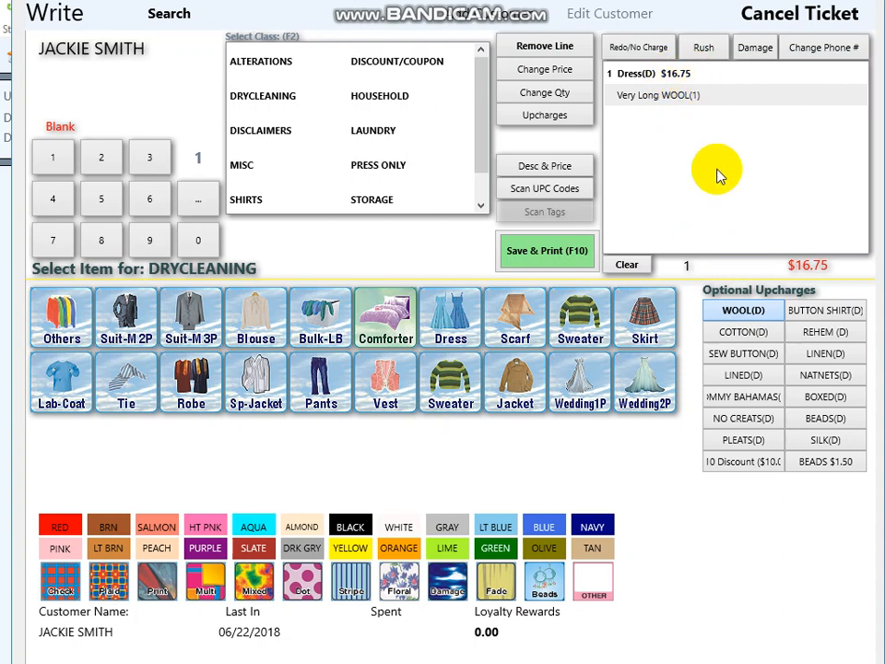
click(745, 332)
click(815, 400)
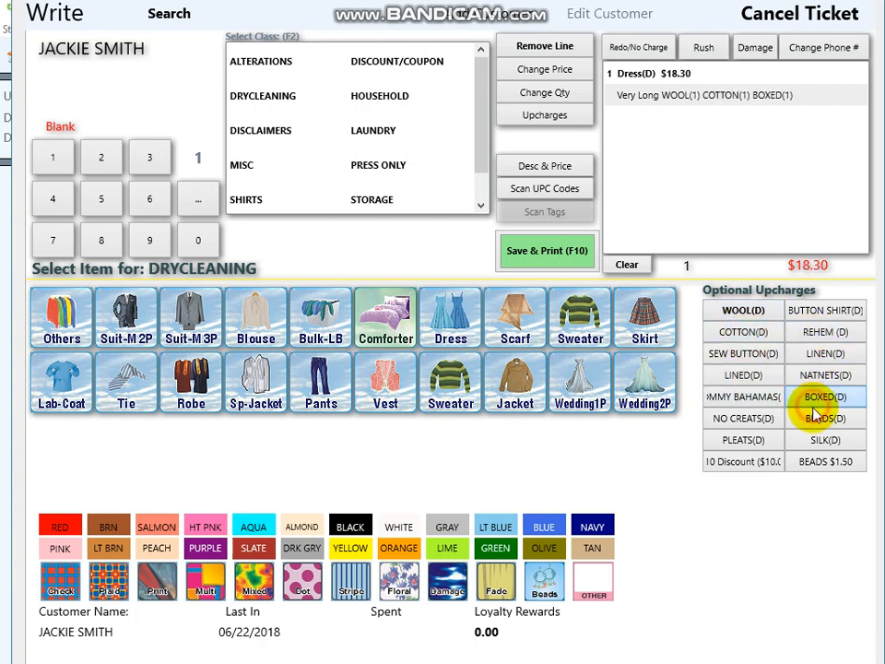
click(492, 523)
click(303, 549)
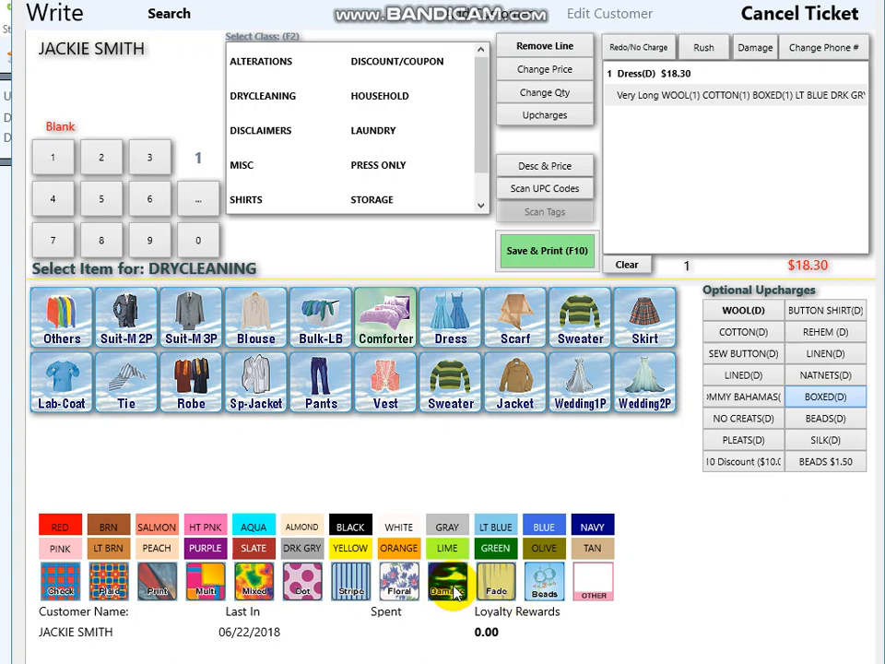
Add a Sweater to the ticket and attach the damage disclaimer to it
click(588, 317)
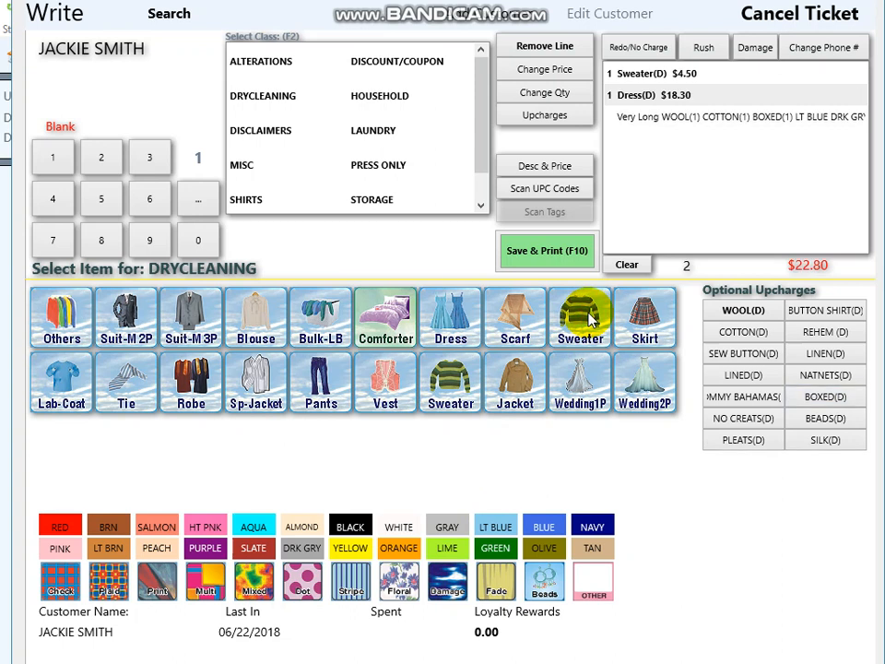
click(448, 583)
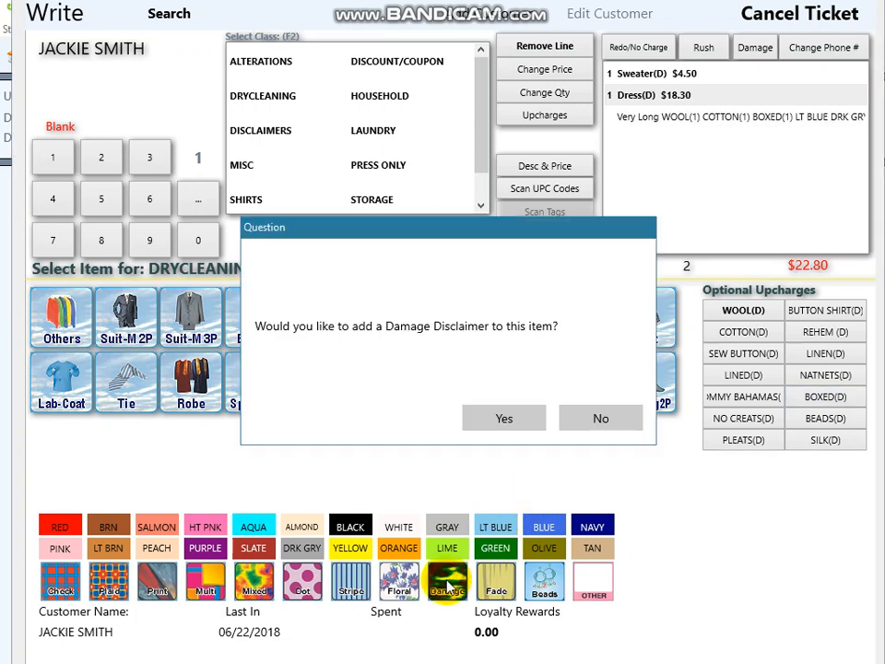
click(515, 420)
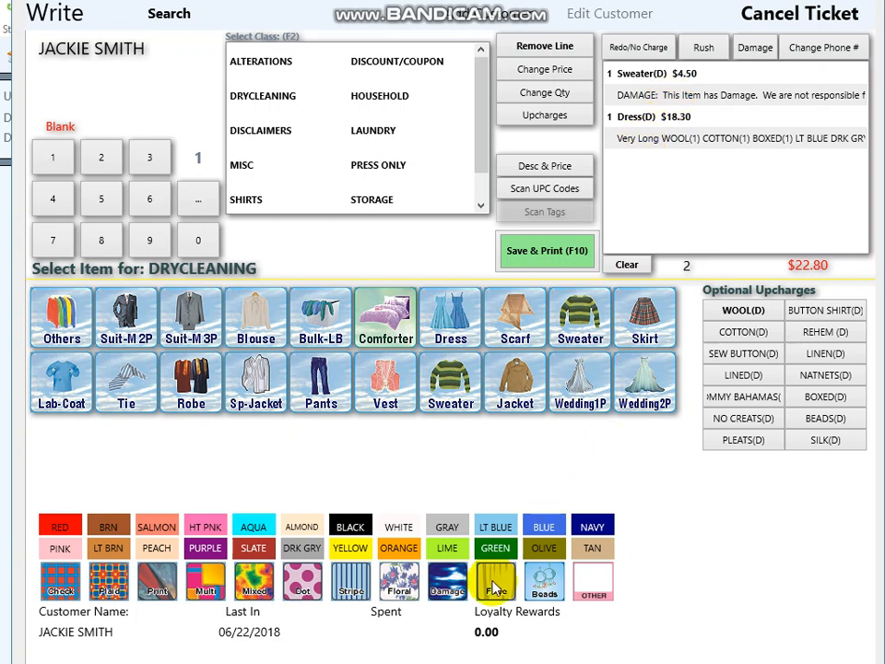
Add a custom description UGLY with a price of 1 to the Sweater
click(599, 588)
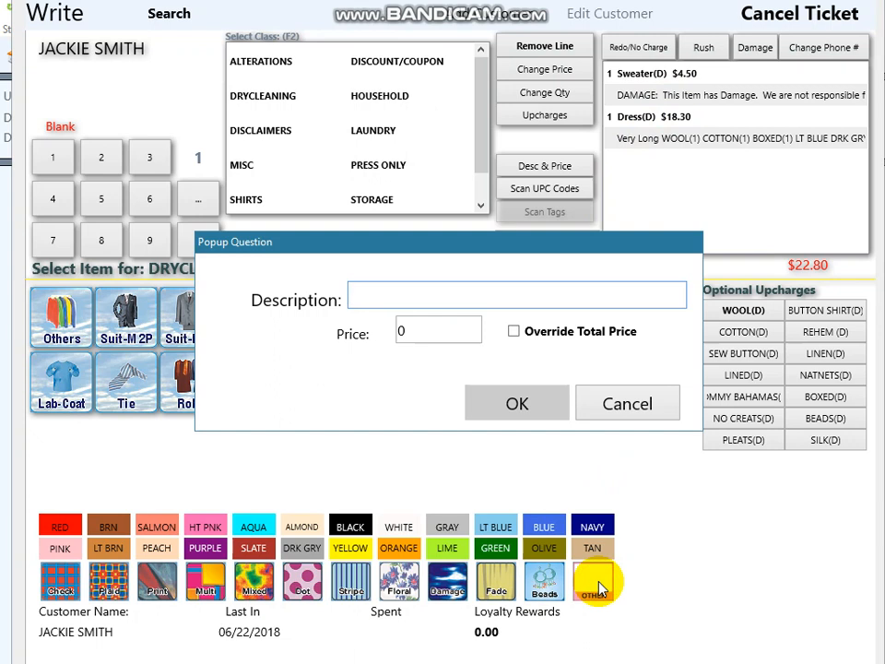
text(UGLY)
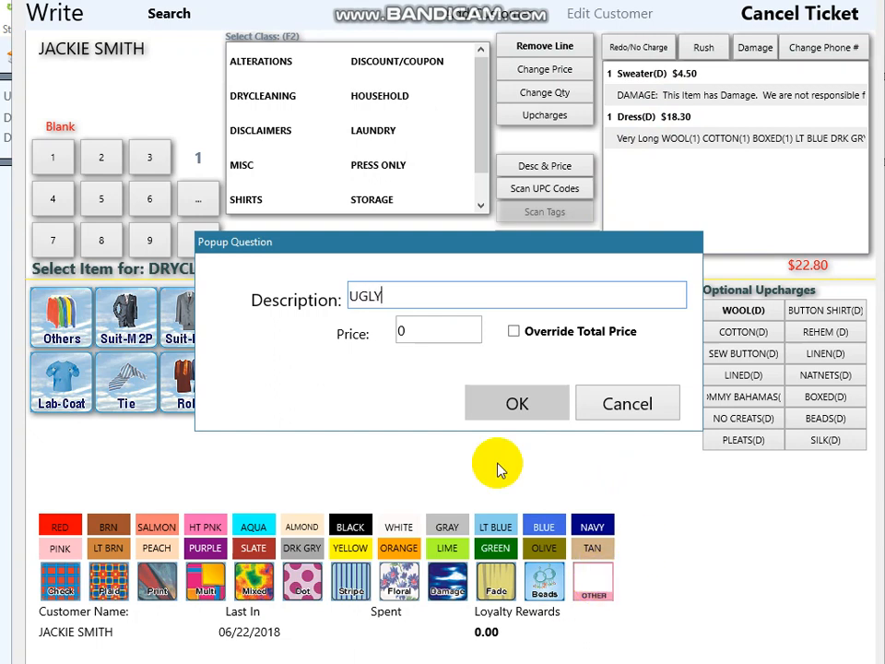
drag(435, 330, 356, 336)
text(1)
click(544, 401)
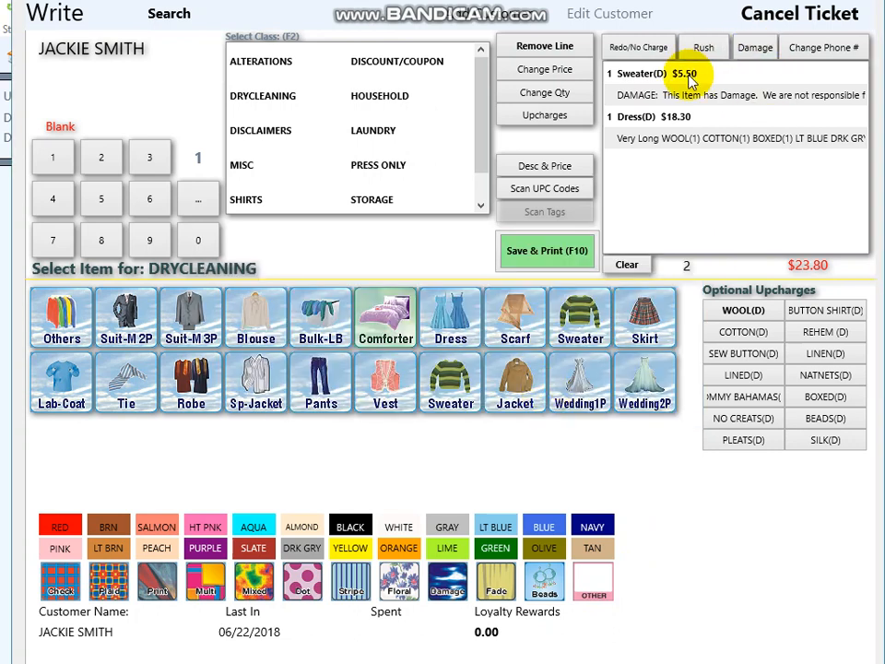